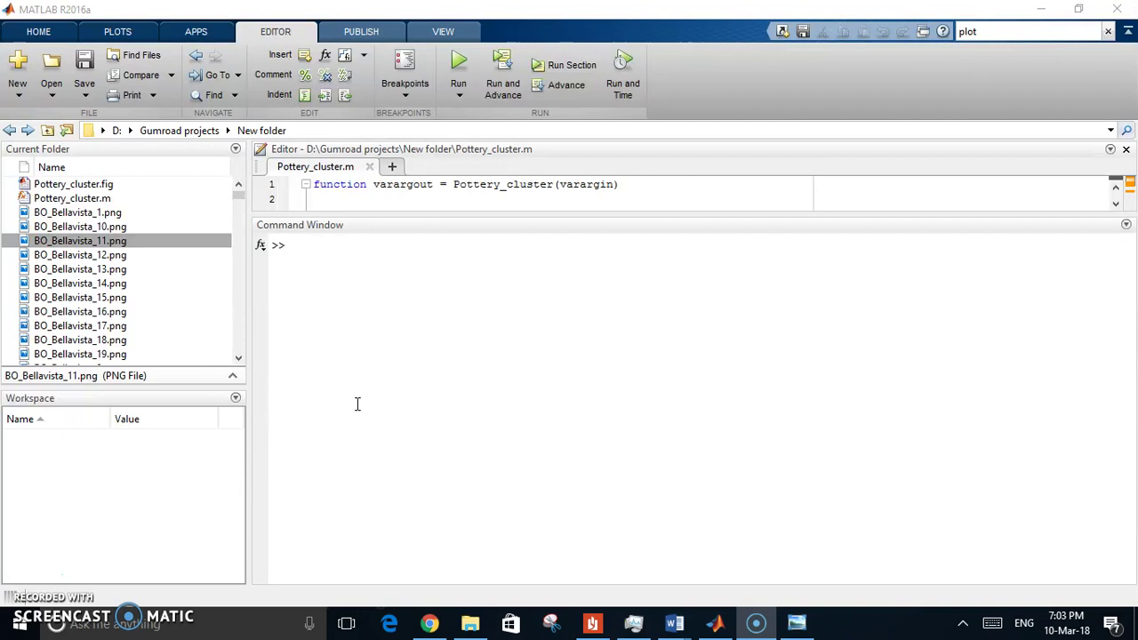
Open BO_Bellavista_1.png from the New folder sherd images in Windows Photo Viewer.
{"action": "left_click", "coordinate": [396, 413]}
{"action": "left_click", "coordinate": [527, 402]}
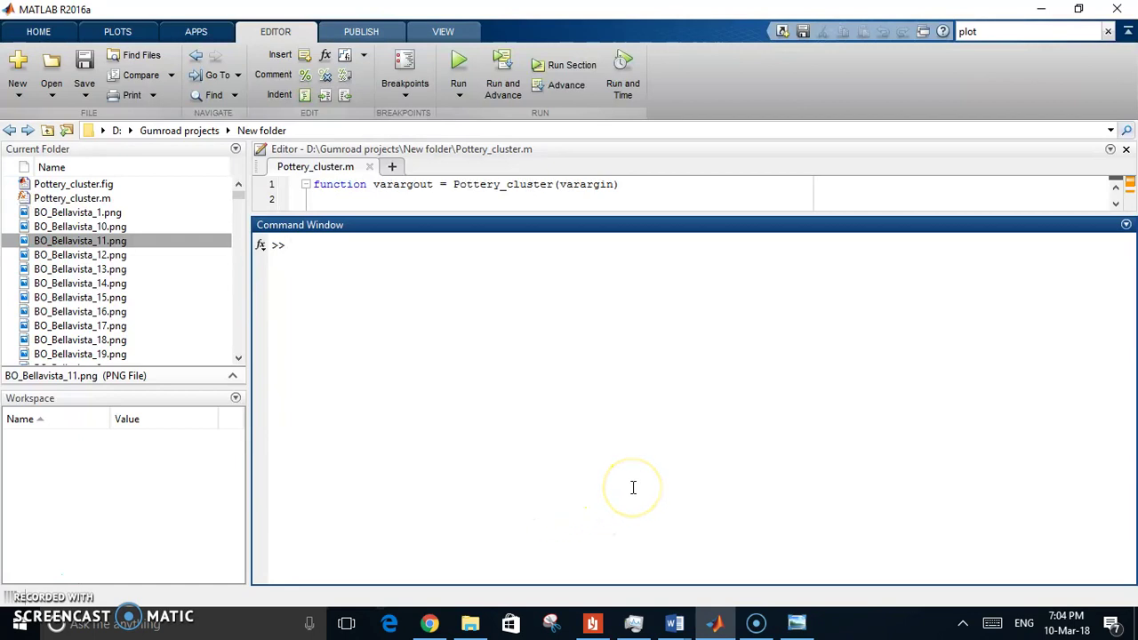
{"action": "left_click", "coordinate": [582, 387]}
{"action": "left_click", "coordinate": [470, 622]}
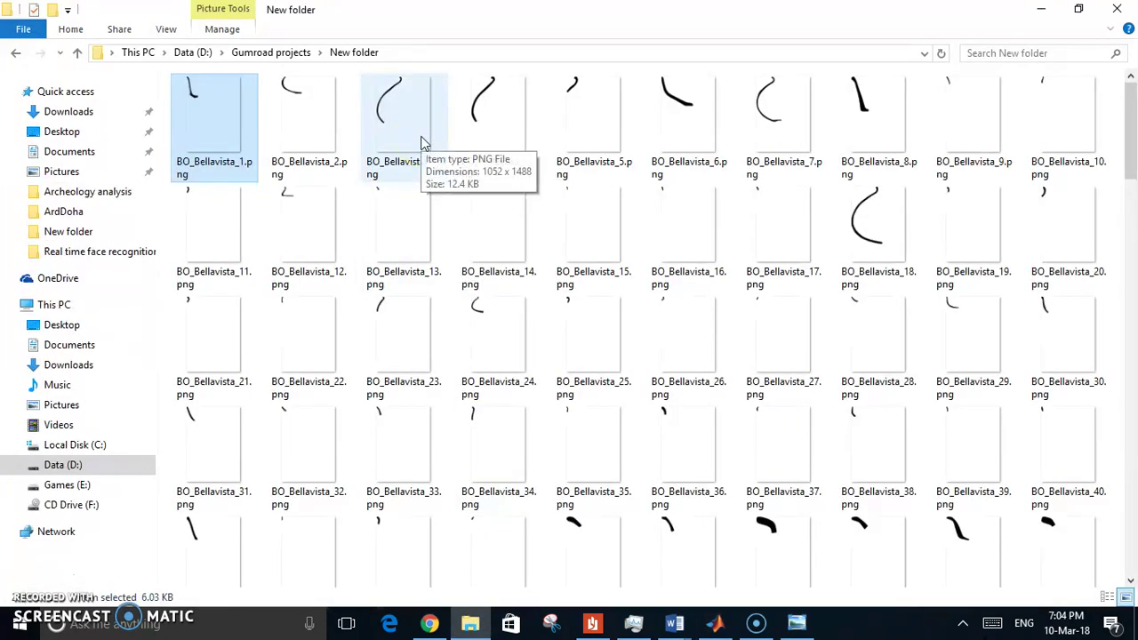
{"action": "left_click", "coordinate": [238, 113]}
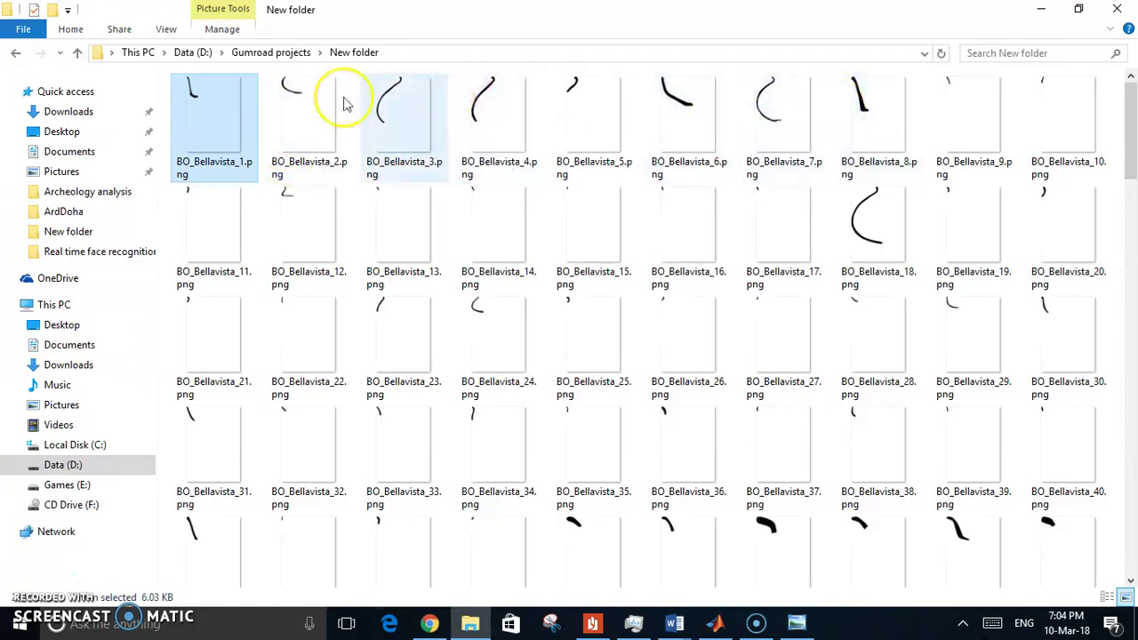
{"action": "left_click", "coordinate": [798, 620]}
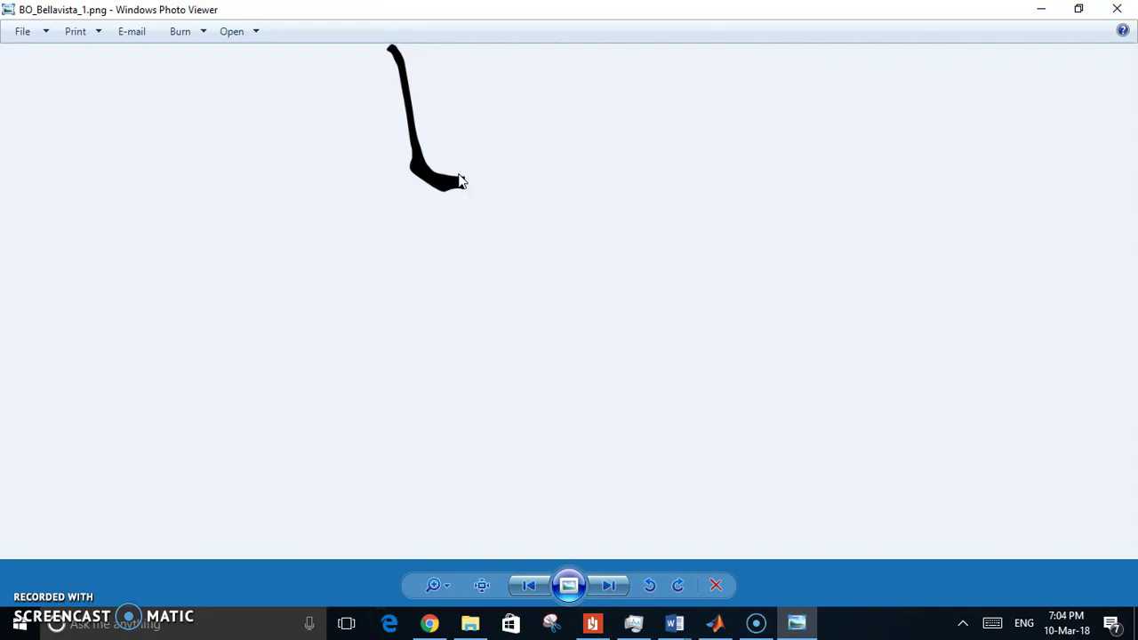
Page forward through the sherd profile images from BO_Bellavista_1 to BO_Bellavista_8.
{"action": "left_click", "coordinate": [495, 136]}
{"action": "key", "text": "Right"}
{"action": "key", "text": "Right"}
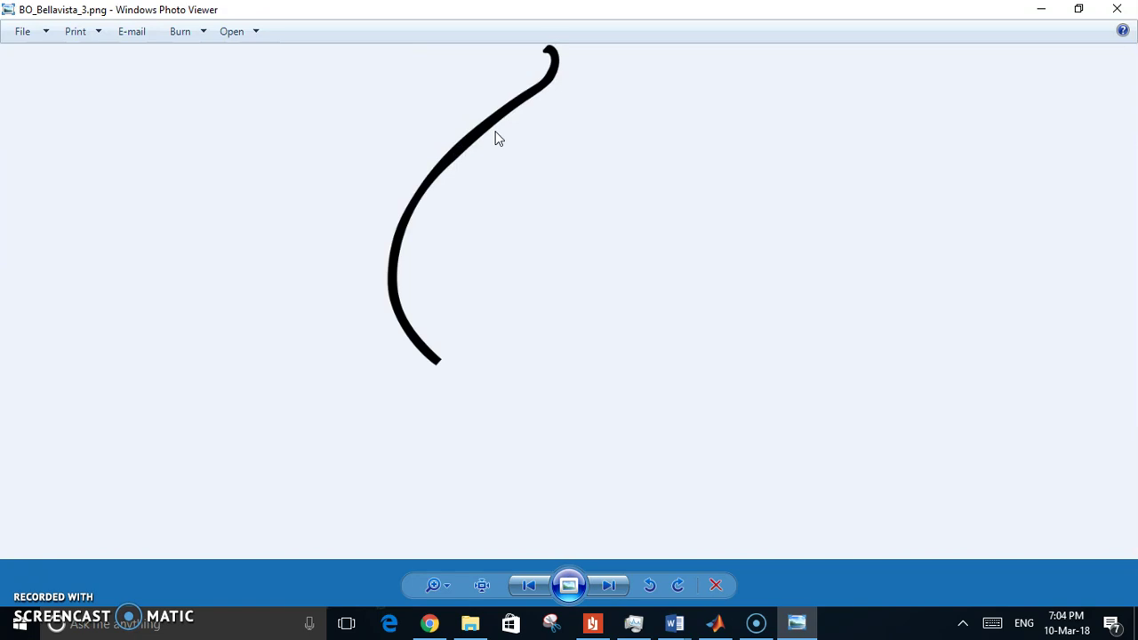
{"action": "key", "text": "Right"}
{"action": "key", "text": "Right"}
{"action": "key", "text": "Right"}
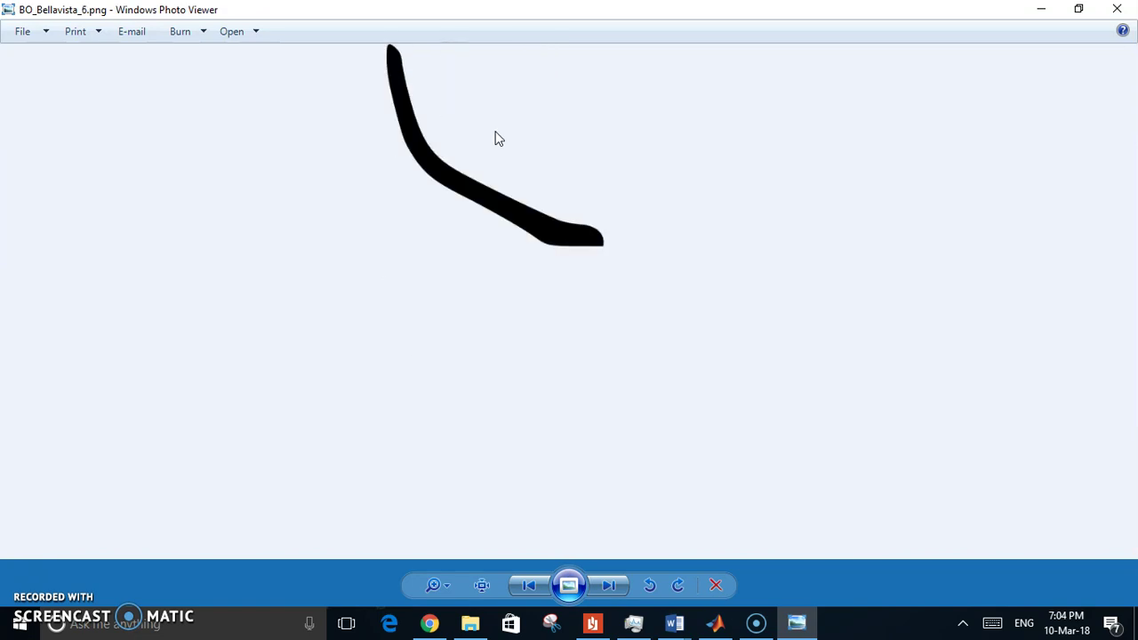
{"action": "key", "text": "Right"}
{"action": "key", "text": "Right"}
{"action": "key", "text": "Right"}
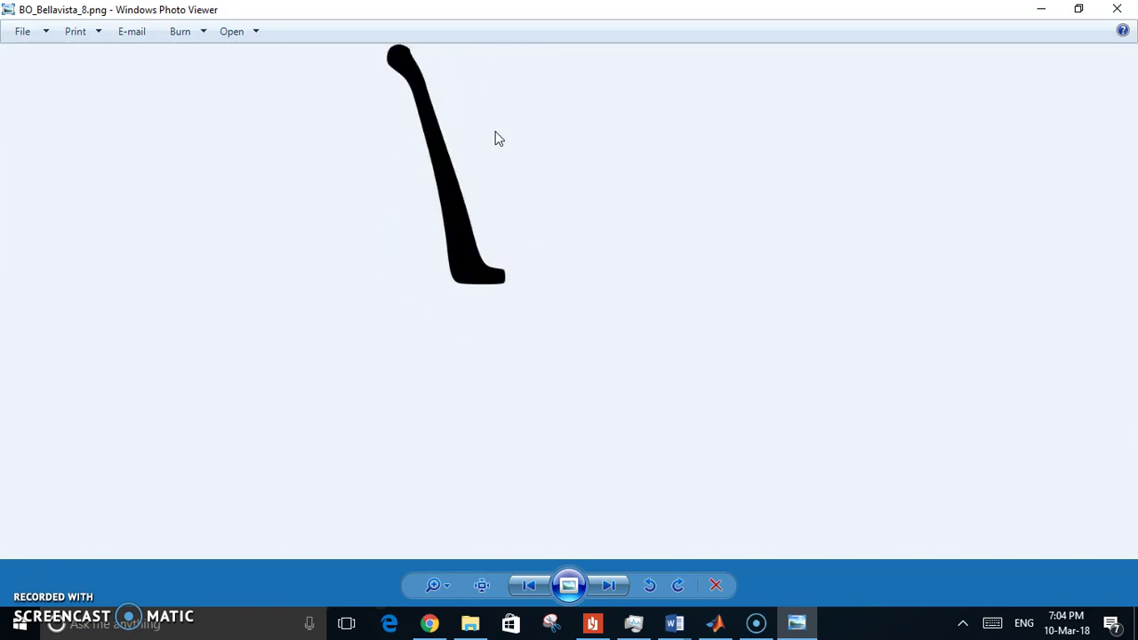
{"action": "key", "text": "Right"}
{"action": "key", "text": "Right"}
{"action": "key", "text": "Right"}
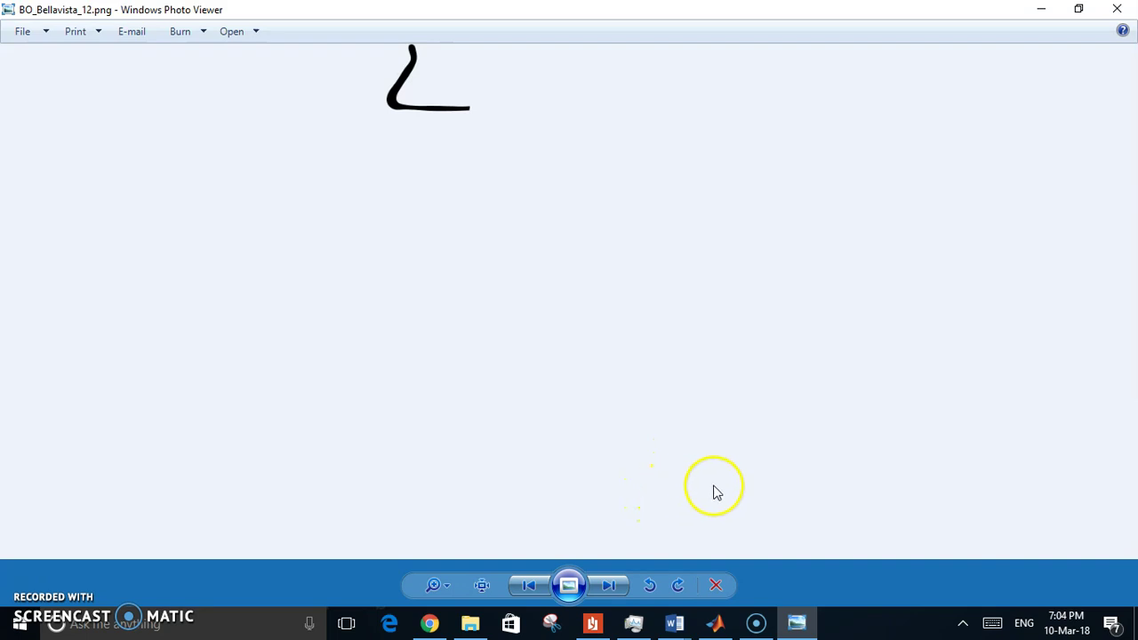
Run Pottery_cluster.m to open the empty Pottery analysis GUI with Radius 10 mm.
{"action": "left_click", "coordinate": [715, 621]}
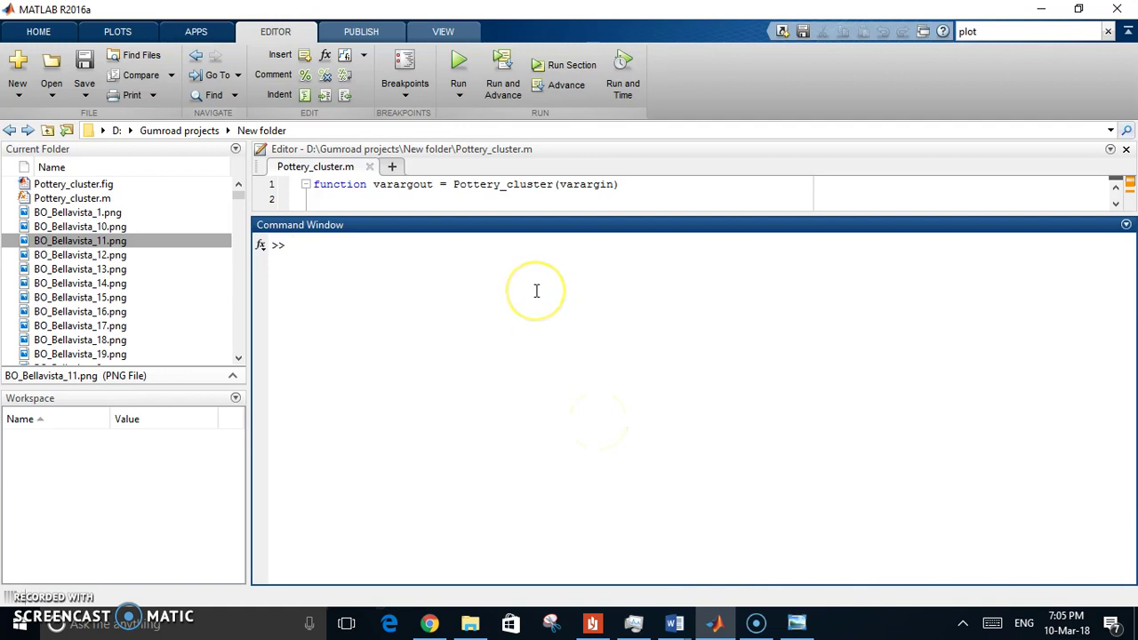
{"action": "left_click", "coordinate": [458, 63]}
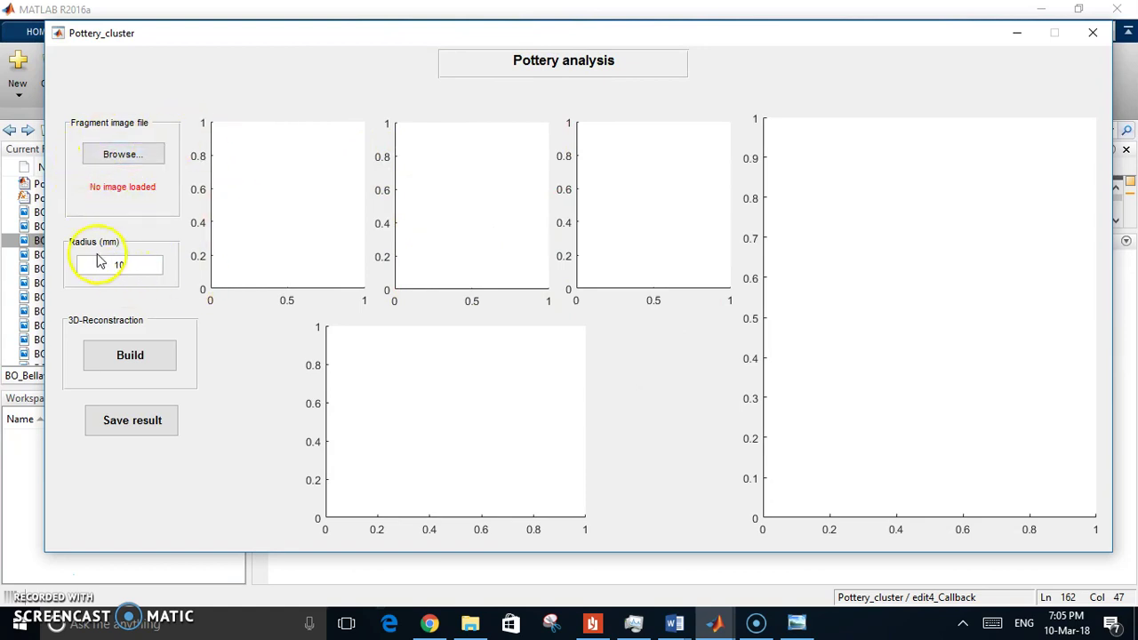
Load BO_Bellavista_1.png, plotting its Radius, Tangent and Curvature curves at Diameter 20 mm.
{"action": "left_click", "coordinate": [125, 267]}
{"action": "left_click", "coordinate": [133, 152]}
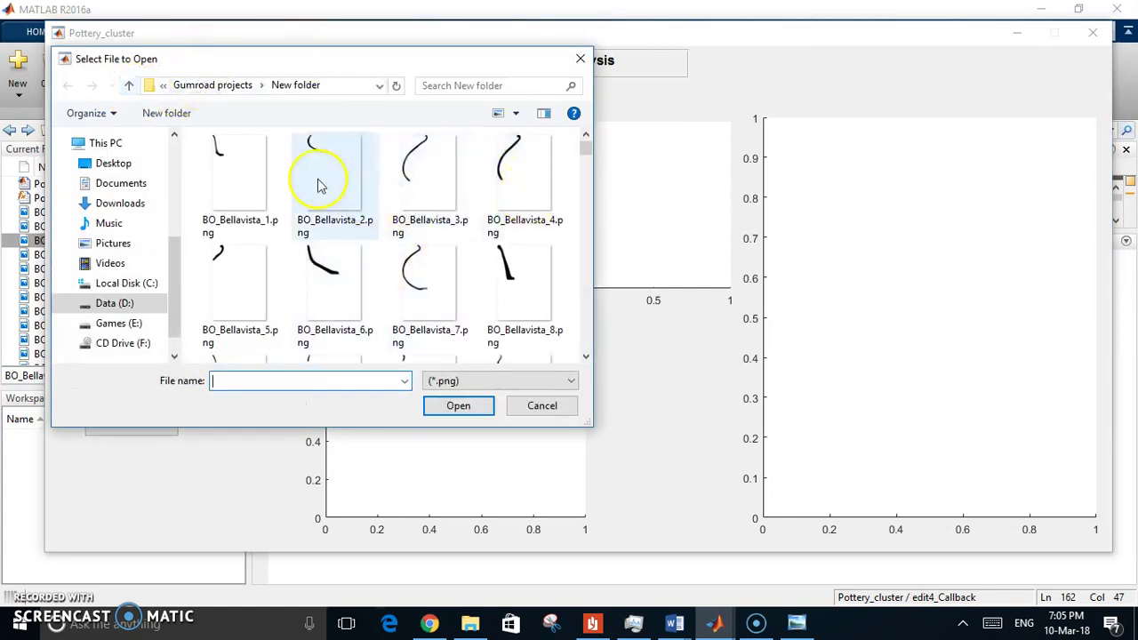
{"action": "double_click", "coordinate": [254, 171]}
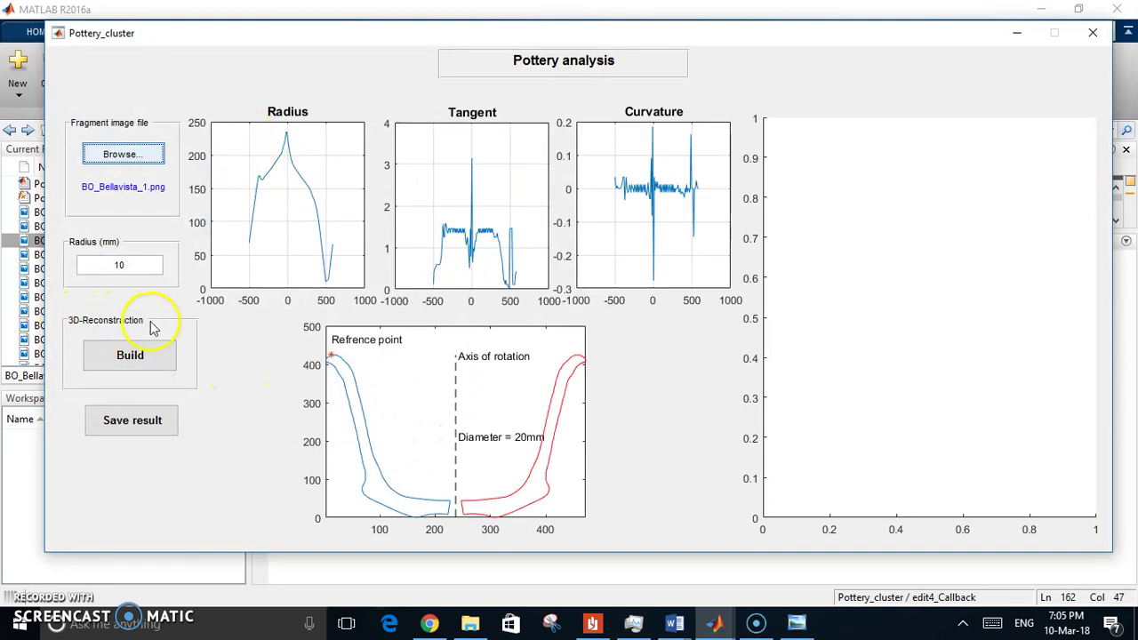
Build the 3D vessel (capacity 35.4809 L) and rotate it to view from several angles.
{"action": "left_click", "coordinate": [145, 359]}
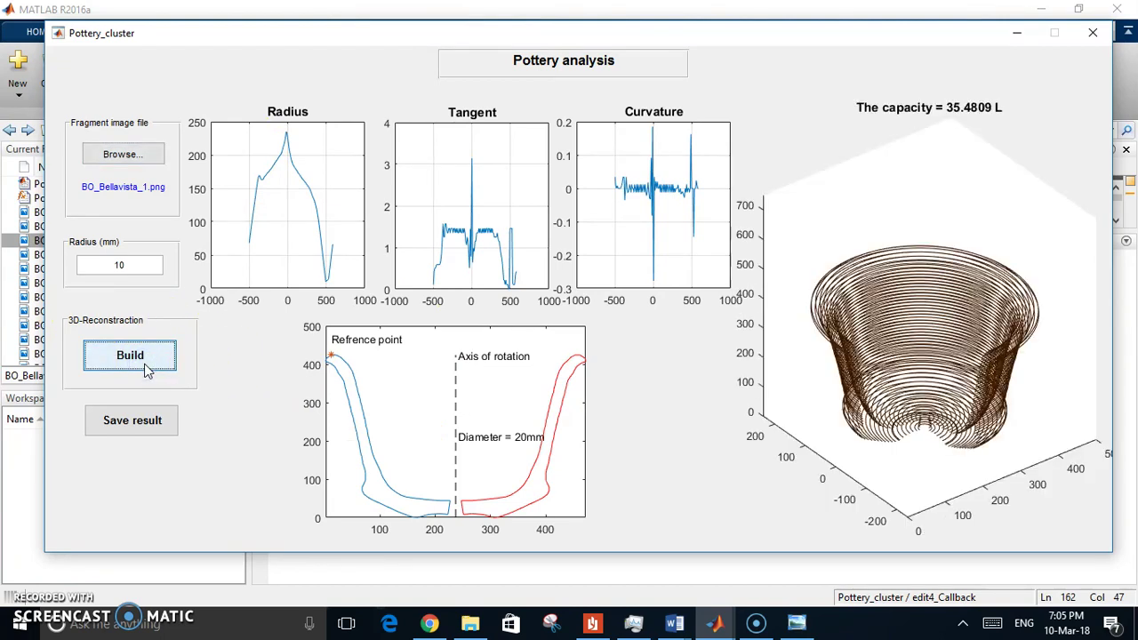
{"action": "left_click_drag", "start_coordinate": [940, 325], "coordinate": [972, 317]}
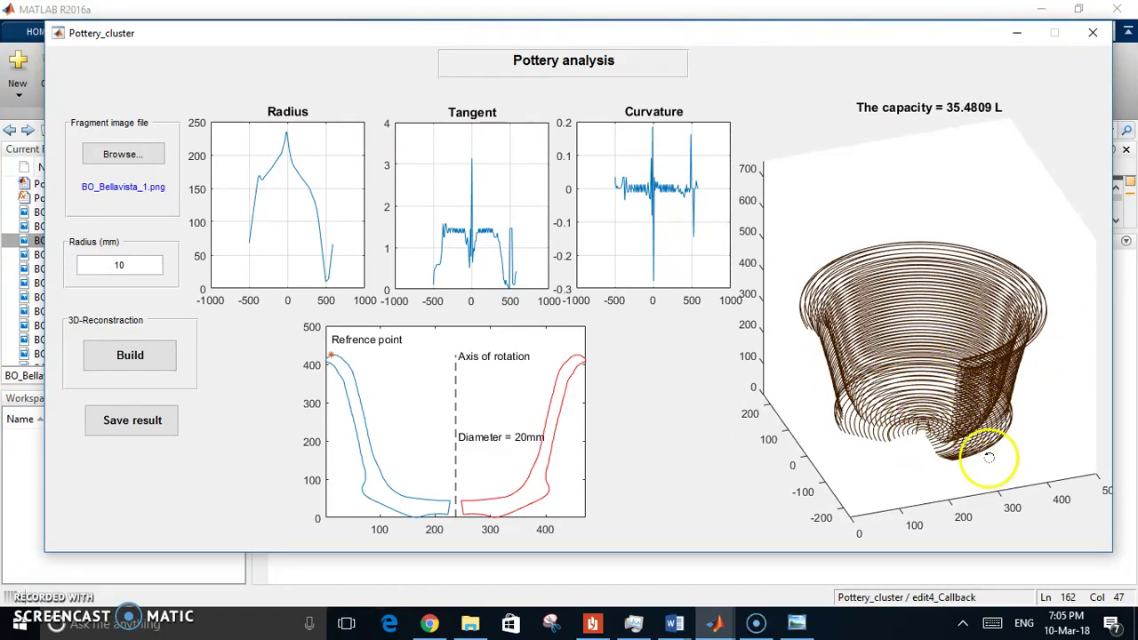
{"action": "left_click_drag", "start_coordinate": [924, 310], "coordinate": [883, 311]}
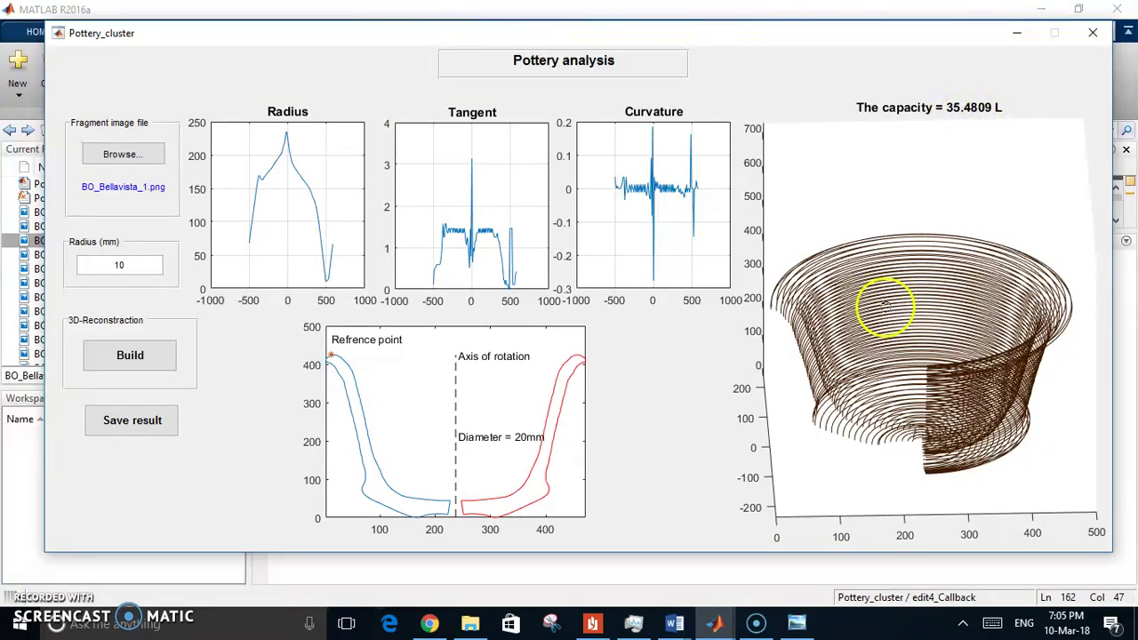
{"action": "left_click_drag", "start_coordinate": [886, 307], "coordinate": [934, 293]}
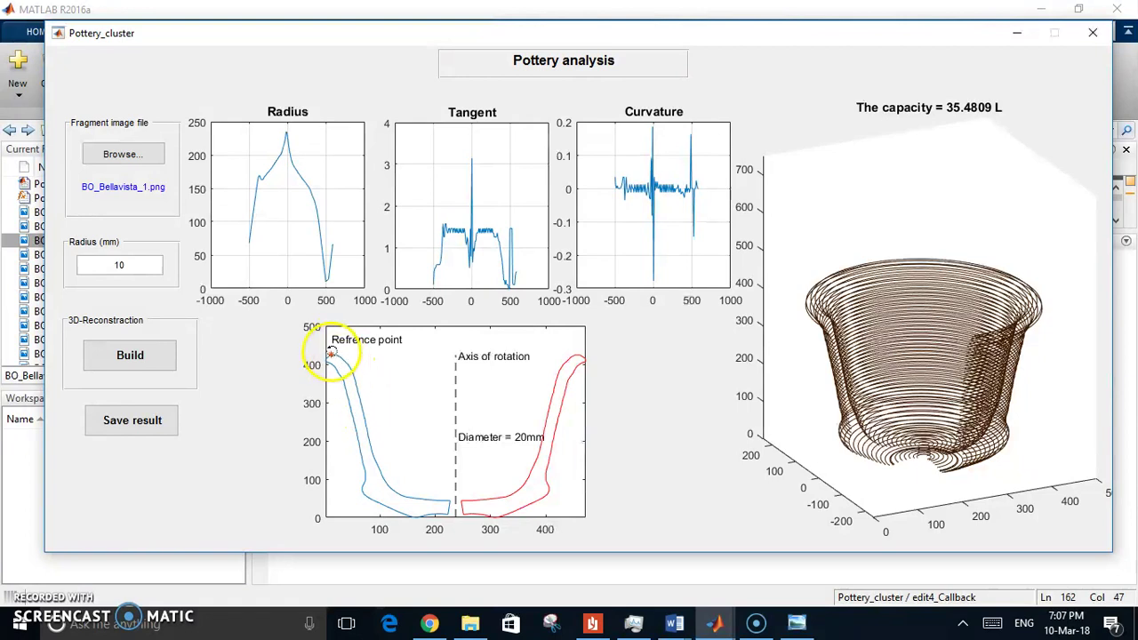
{"action": "left_click", "coordinate": [331, 354]}
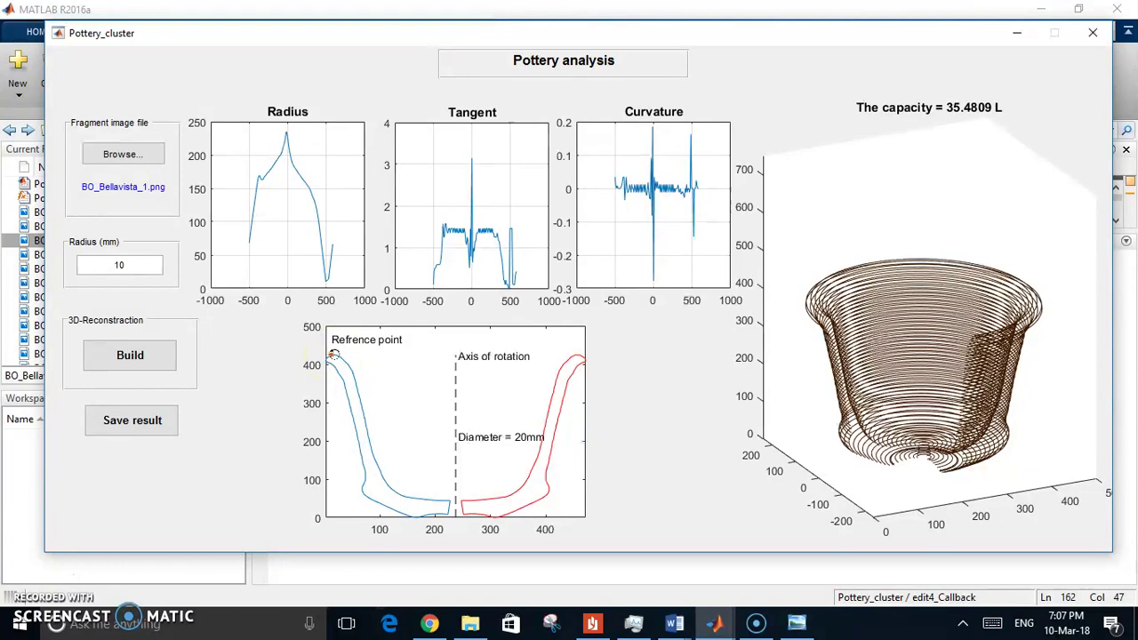
{"action": "left_click", "coordinate": [372, 389]}
{"action": "left_click_drag", "start_coordinate": [699, 33], "coordinate": [695, 40]}
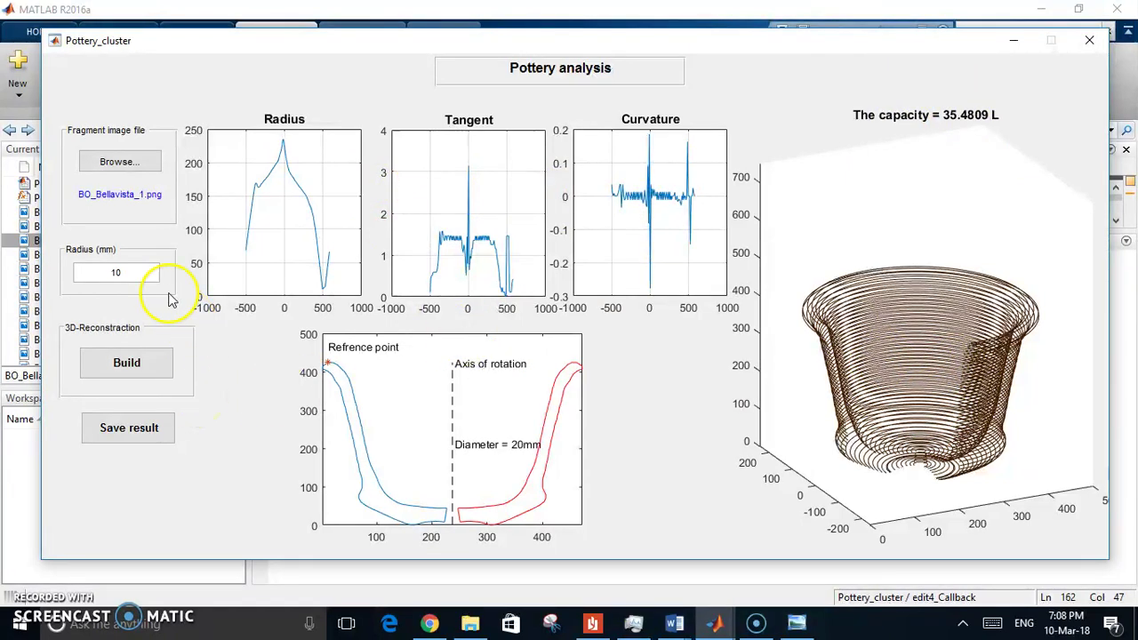
Change the radius to 100 mm and rebuild, giving Diameter 200 mm and 83.4669 L capacity.
{"action": "left_click", "coordinate": [147, 265]}
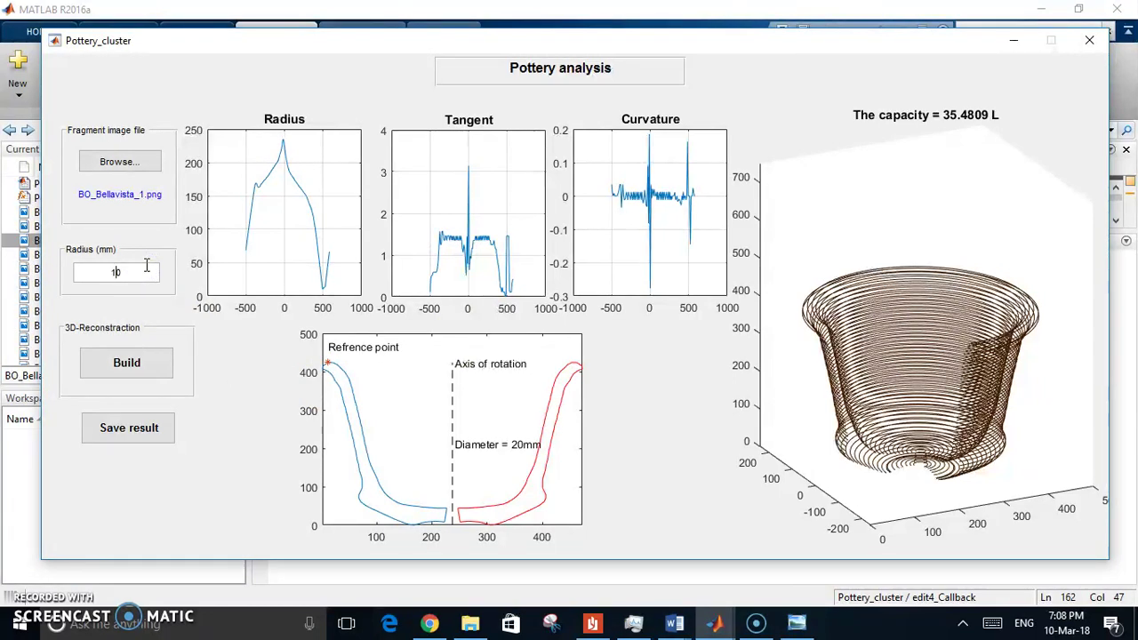
{"action": "type", "text": "0"}
{"action": "left_click", "coordinate": [242, 408]}
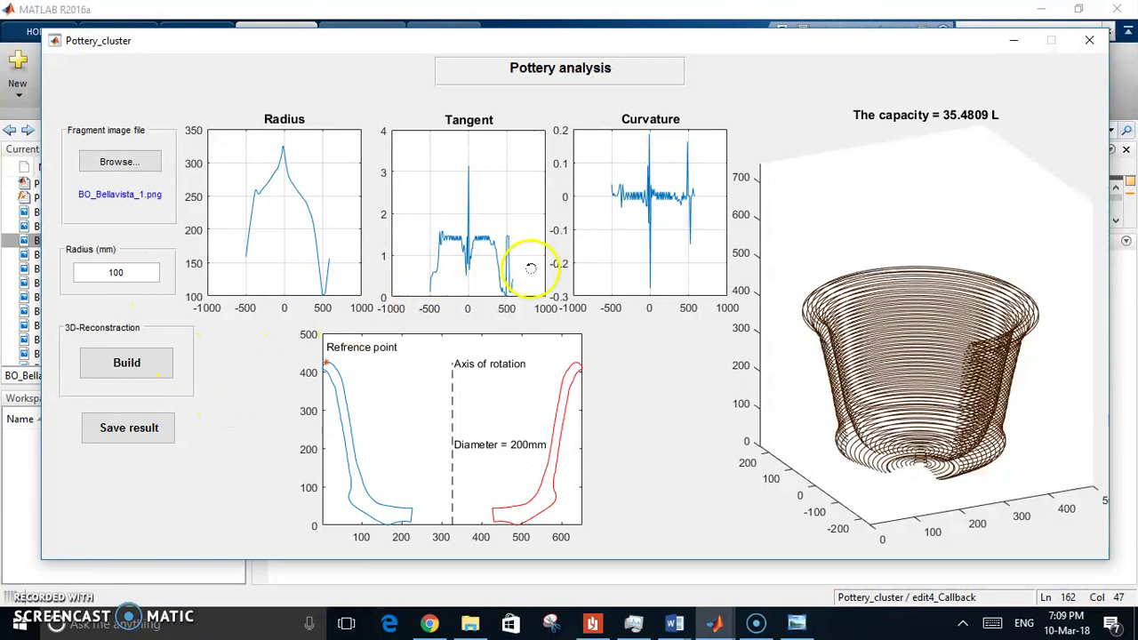
{"action": "left_click", "coordinate": [158, 363]}
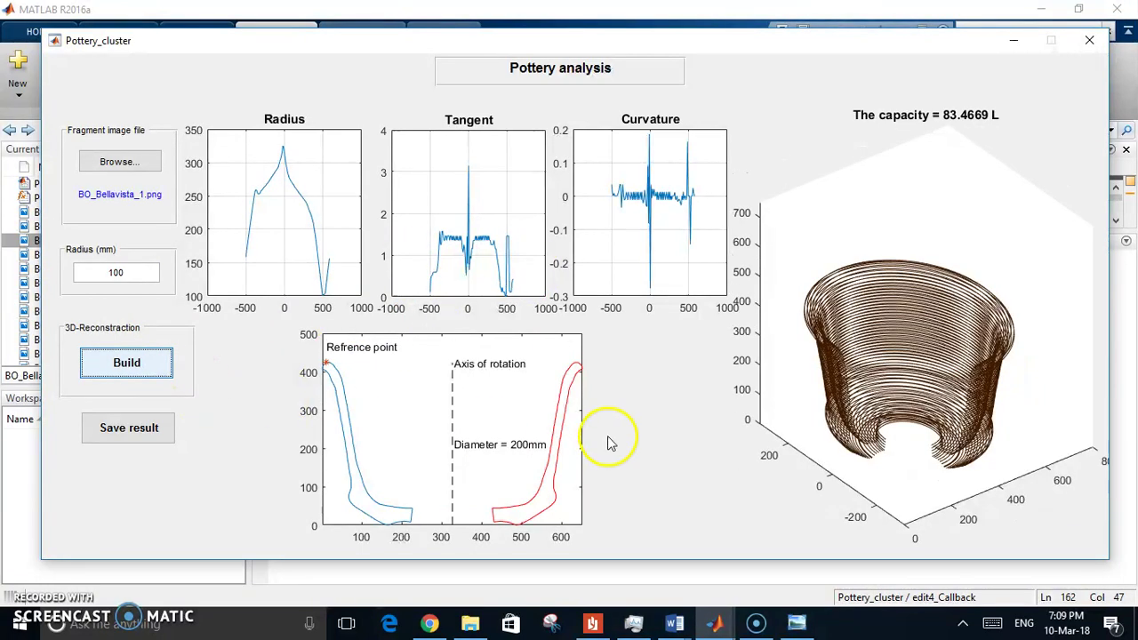
{"action": "left_click_drag", "start_coordinate": [940, 383], "coordinate": [986, 357]}
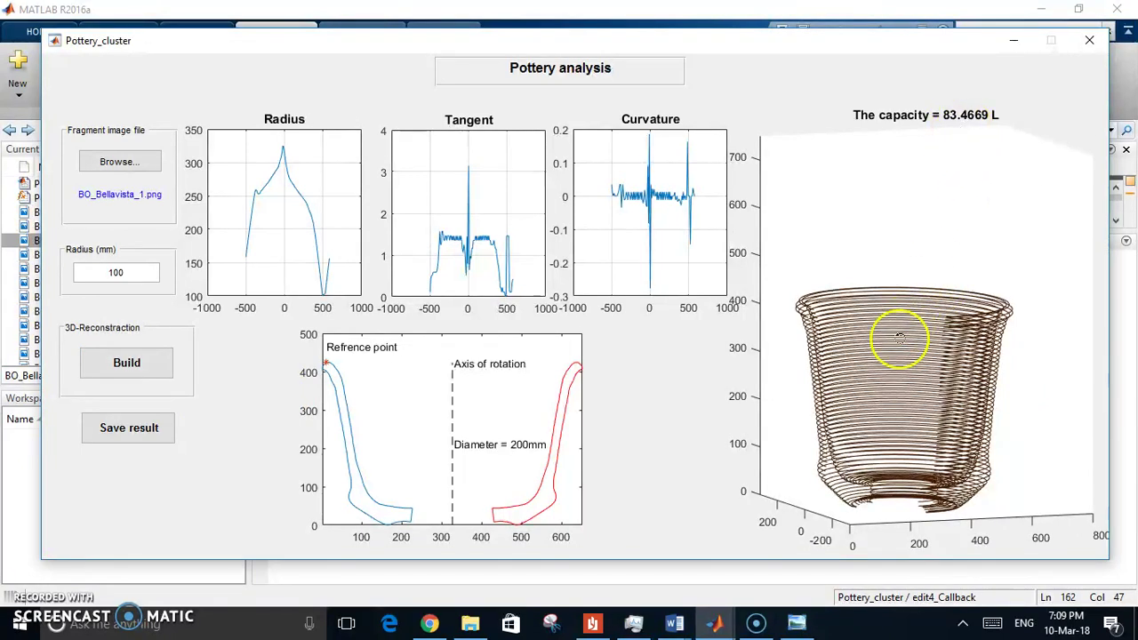
{"action": "left_click_drag", "start_coordinate": [905, 362], "coordinate": [945, 371]}
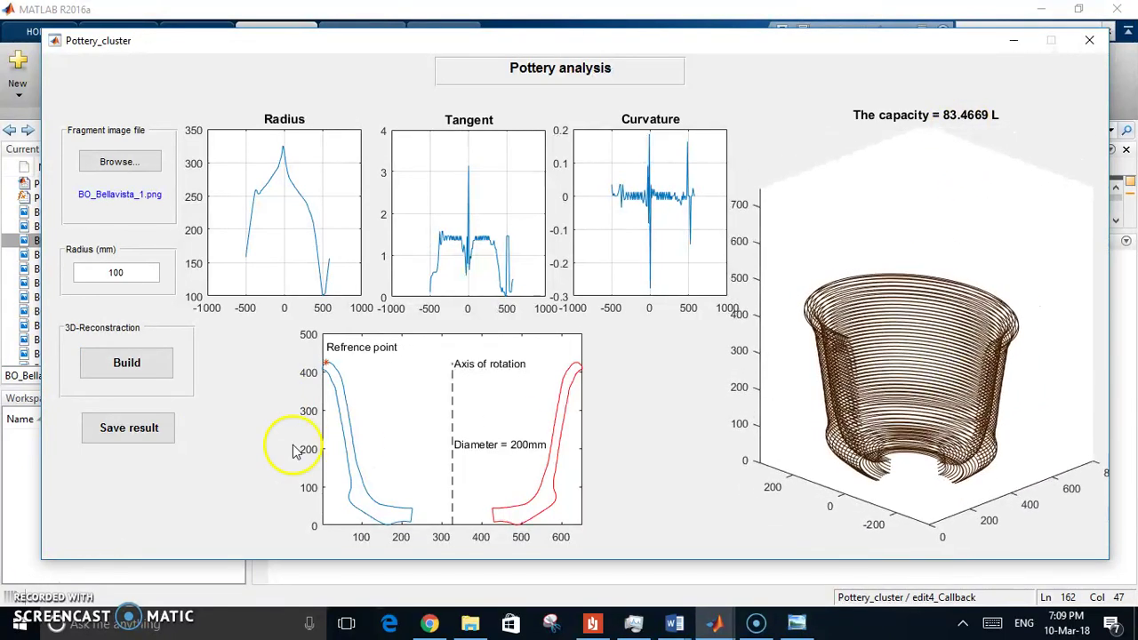
Reset the radius to 10 mm and load the BO_Bellavista_2.png fragment profile.
{"action": "left_click", "coordinate": [144, 273]}
{"action": "key", "text": "BackSpace"}
{"action": "left_click", "coordinate": [233, 365]}
{"action": "left_click", "coordinate": [128, 174]}
{"action": "left_click", "coordinate": [311, 159]}
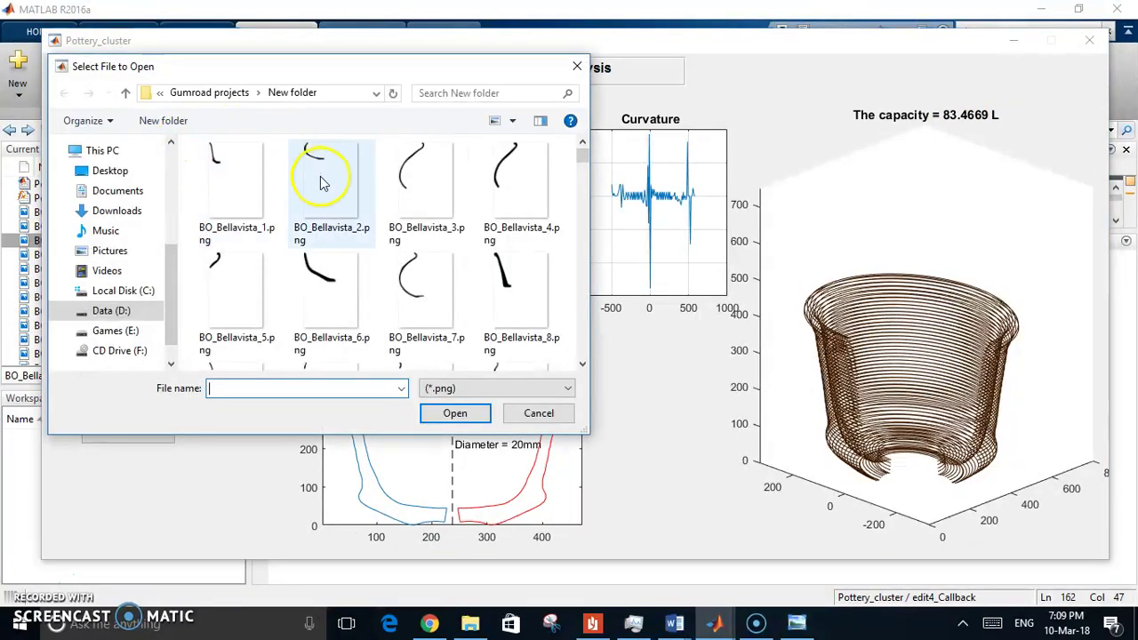
{"action": "left_click", "coordinate": [322, 181]}
{"action": "double_click", "coordinate": [322, 180]}
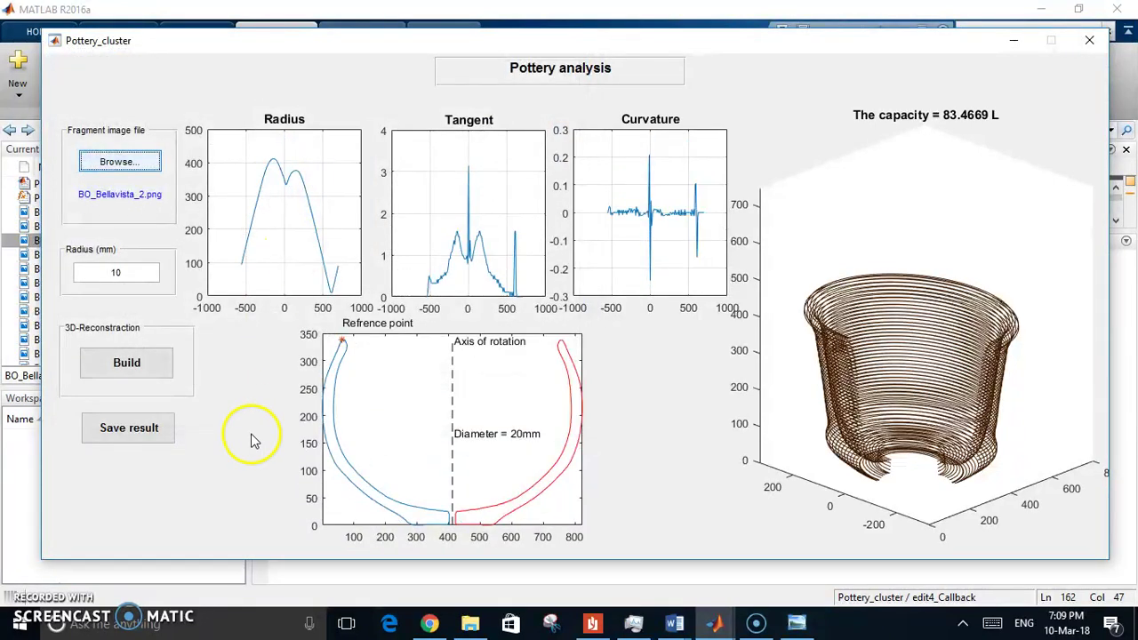
Rebuild the vessel from BO_Bellavista_2, capacity 106.1806 L, and rotate it to a front view.
{"action": "left_click", "coordinate": [167, 363]}
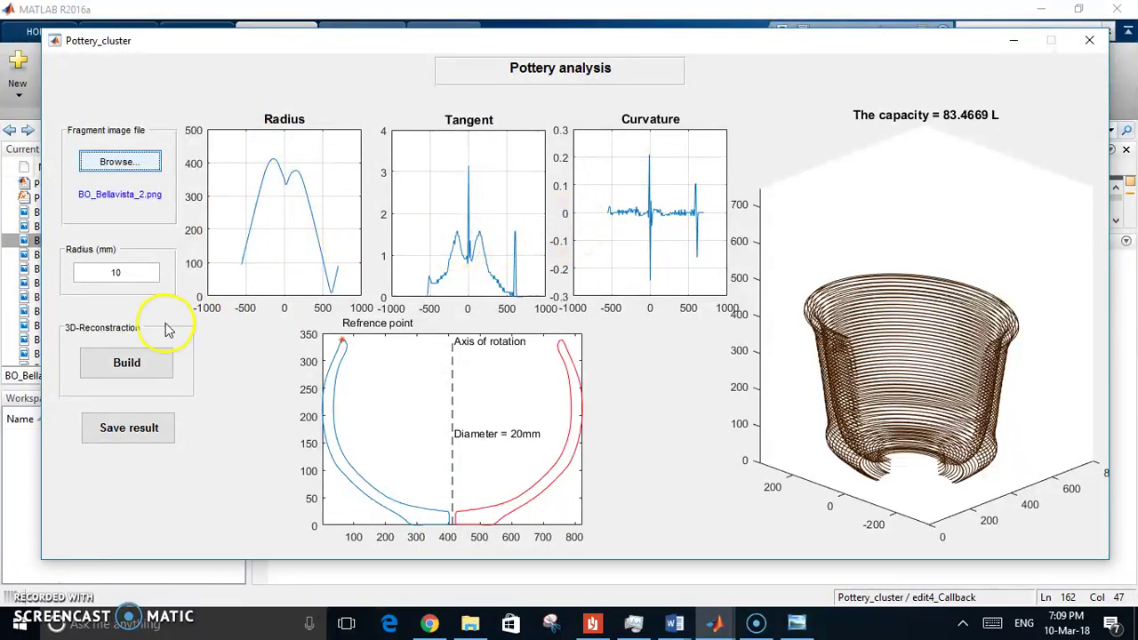
{"action": "left_click", "coordinate": [145, 363]}
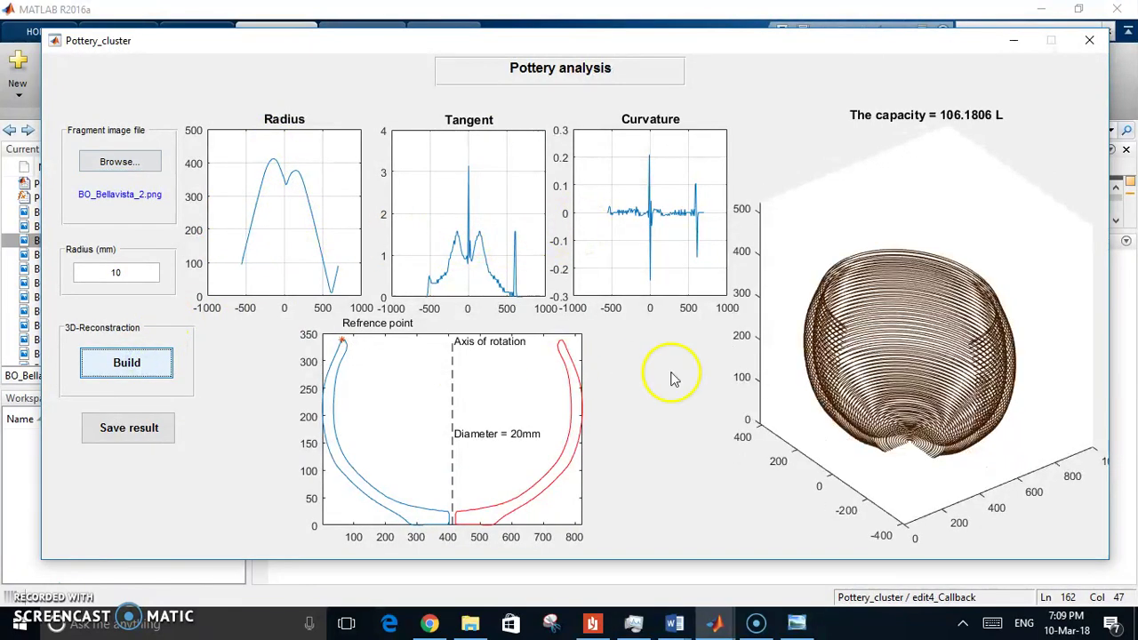
{"action": "left_click_drag", "start_coordinate": [980, 418], "coordinate": [981, 158]}
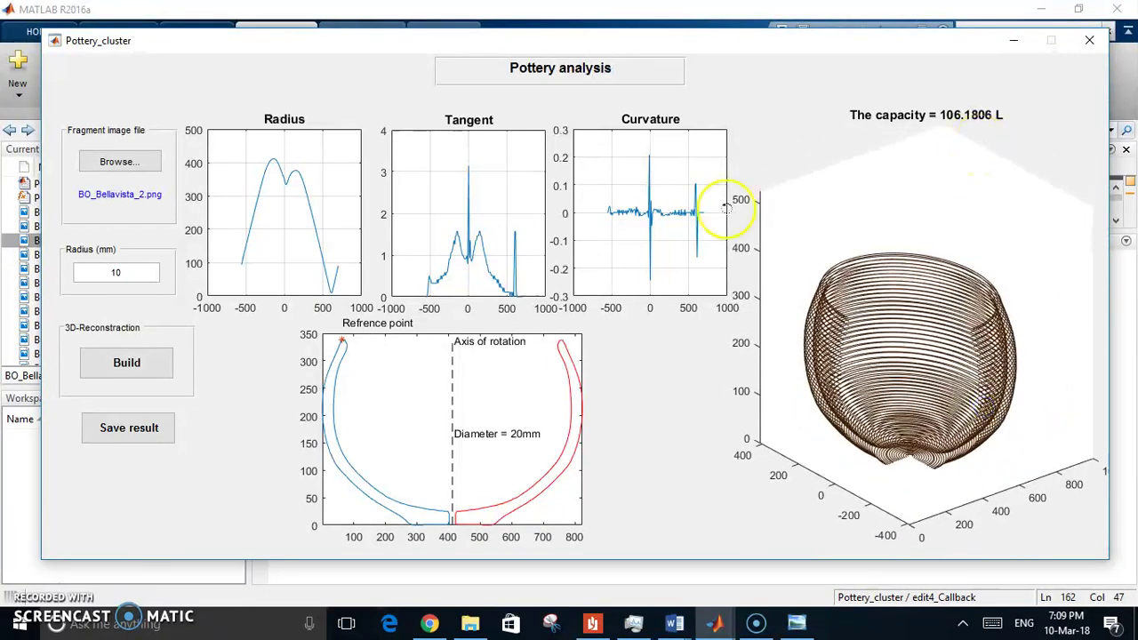
{"action": "left_click", "coordinate": [140, 371]}
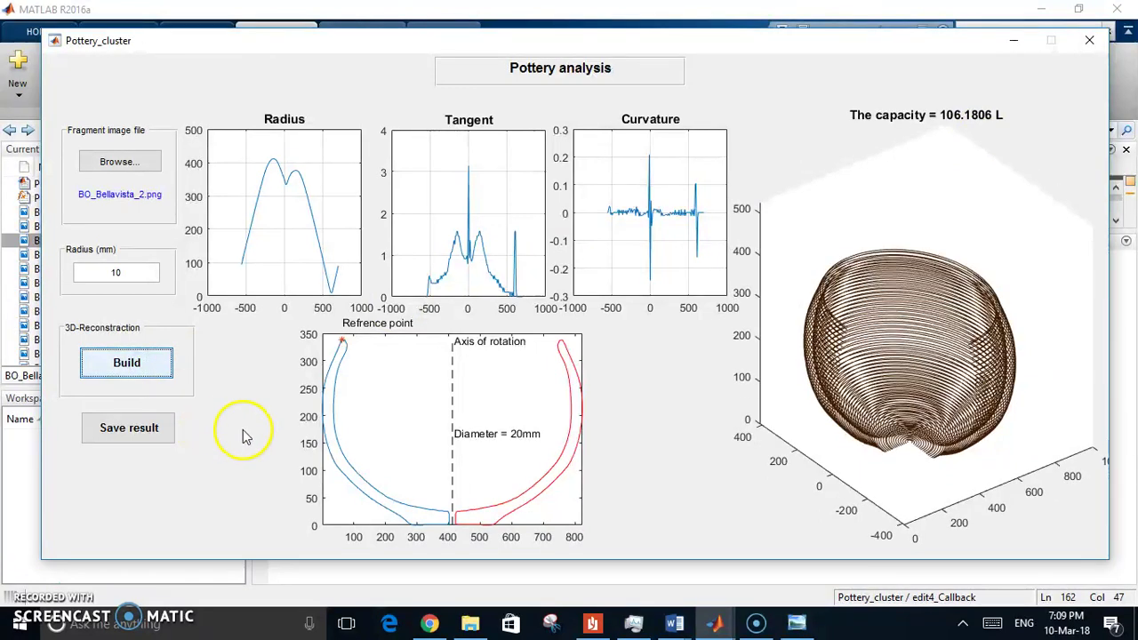
Load BO_Bellavista_5.png, build its narrow-necked 9.9544 L vessel, and rotate it sideways.
{"action": "left_click", "coordinate": [116, 162]}
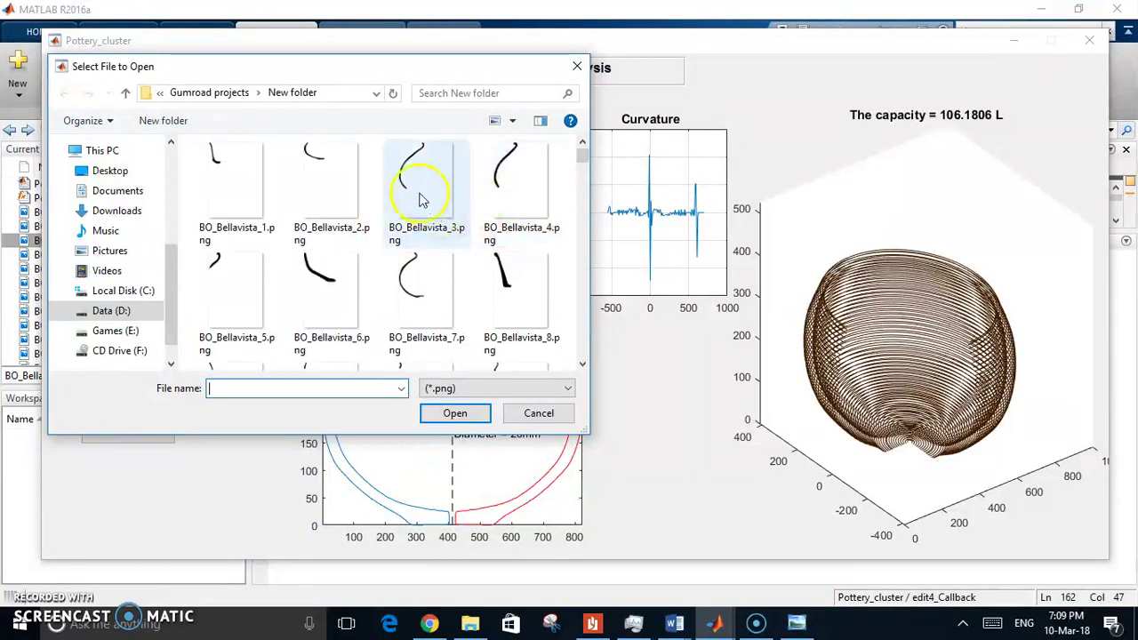
{"action": "double_click", "coordinate": [229, 267]}
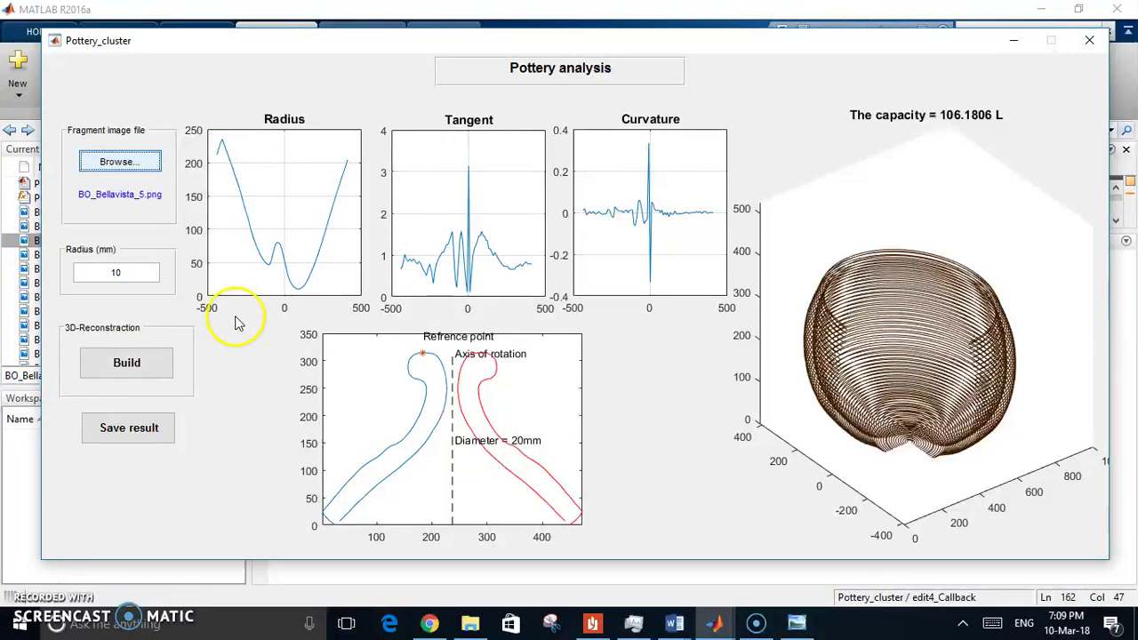
{"action": "left_click", "coordinate": [105, 362]}
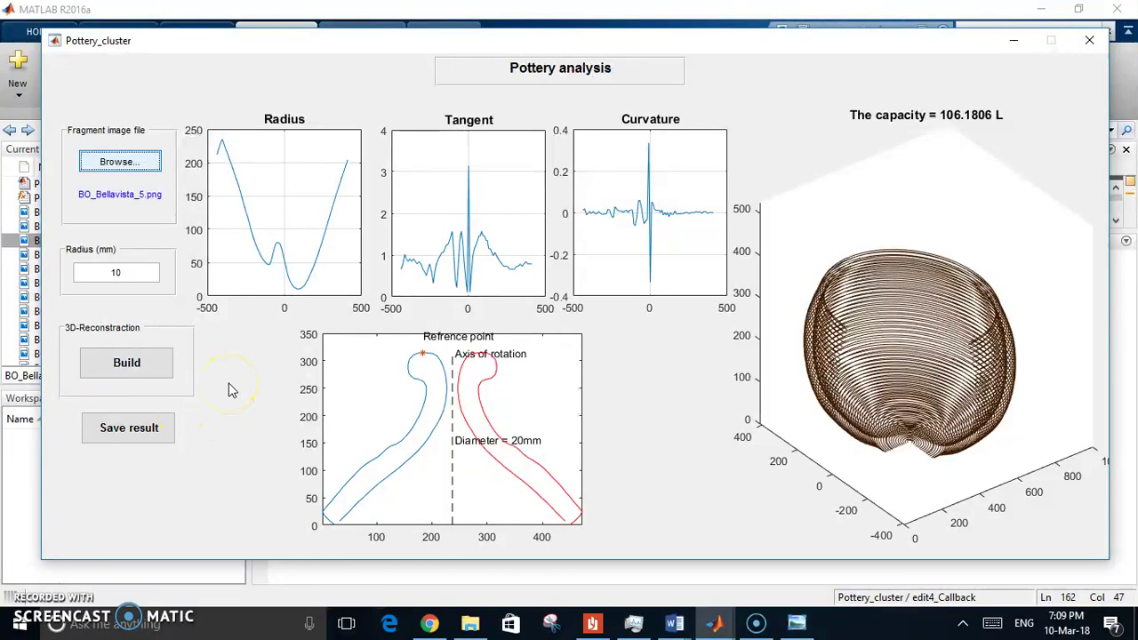
{"action": "left_click", "coordinate": [157, 360]}
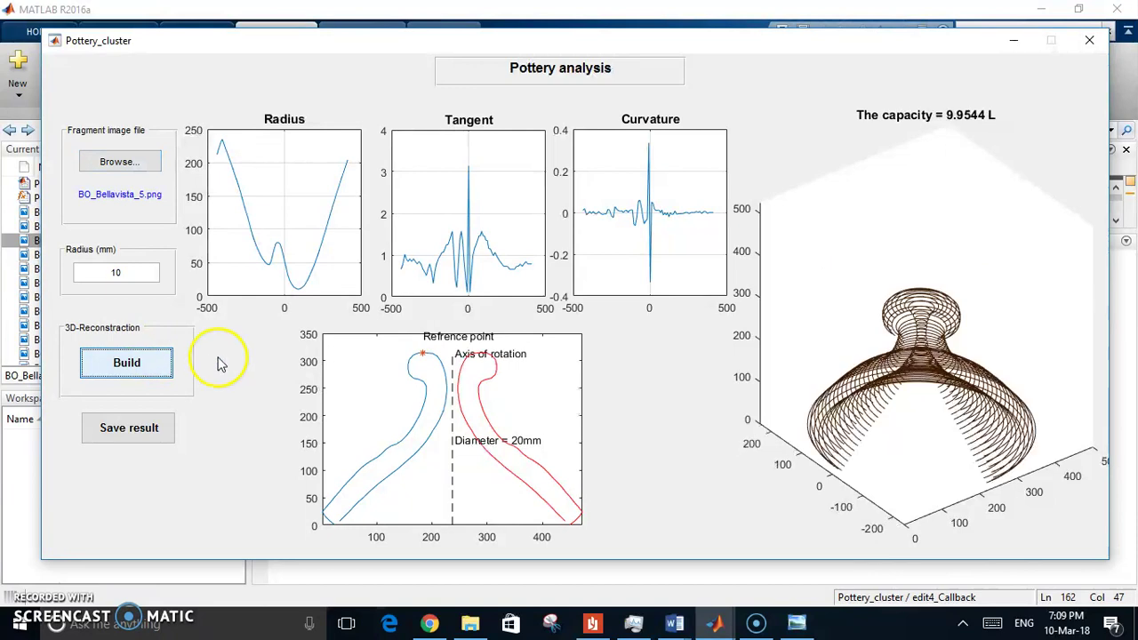
{"action": "left_click_drag", "start_coordinate": [886, 347], "coordinate": [853, 338]}
{"action": "left_click", "coordinate": [918, 309]}
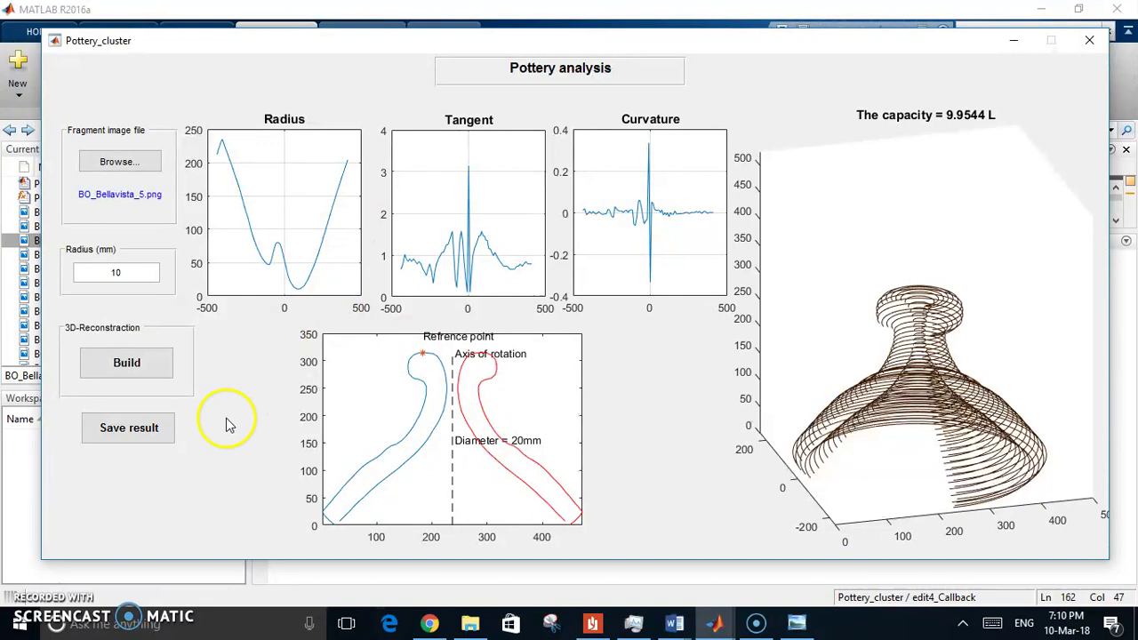
Lay out the result printout on an A1 page with best fit.
{"action": "left_click", "coordinate": [139, 437]}
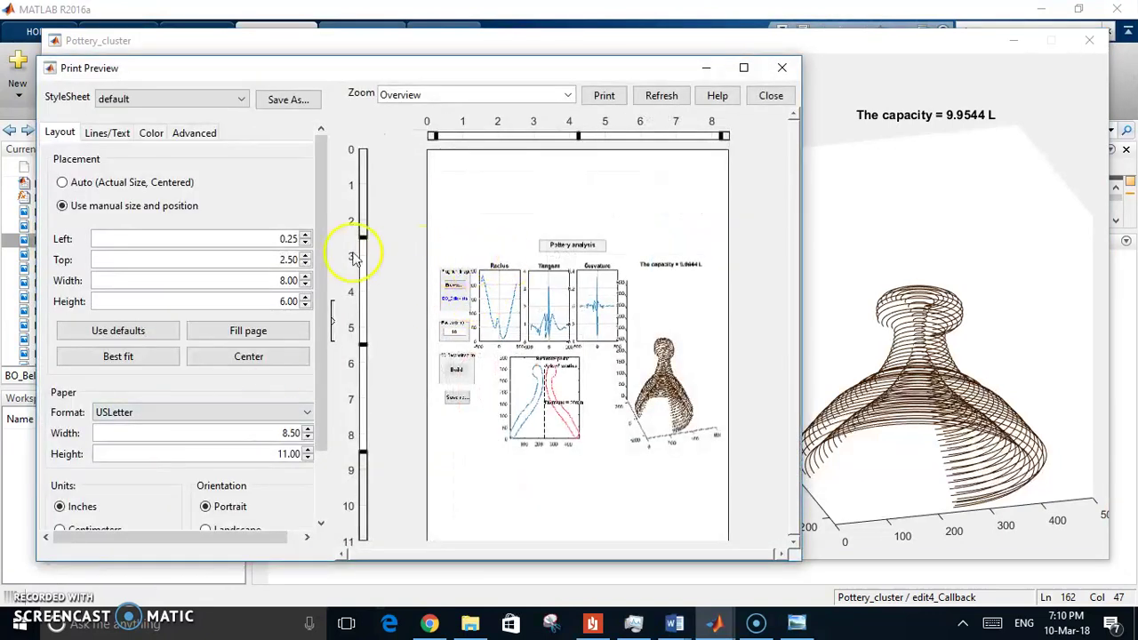
{"action": "left_click", "coordinate": [298, 414]}
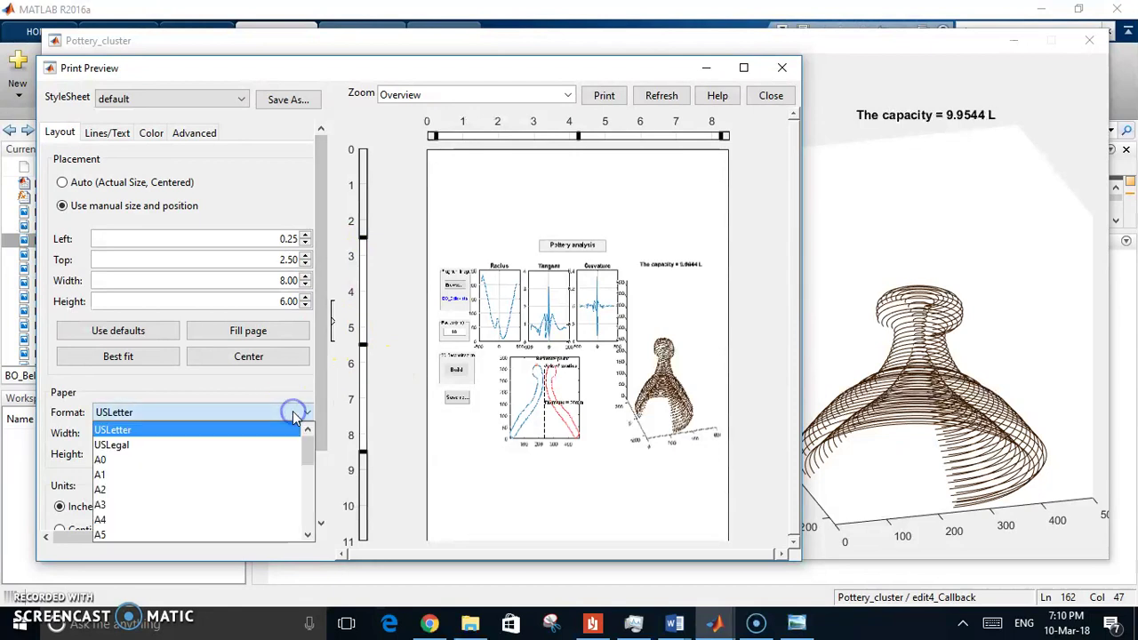
{"action": "left_click", "coordinate": [126, 474]}
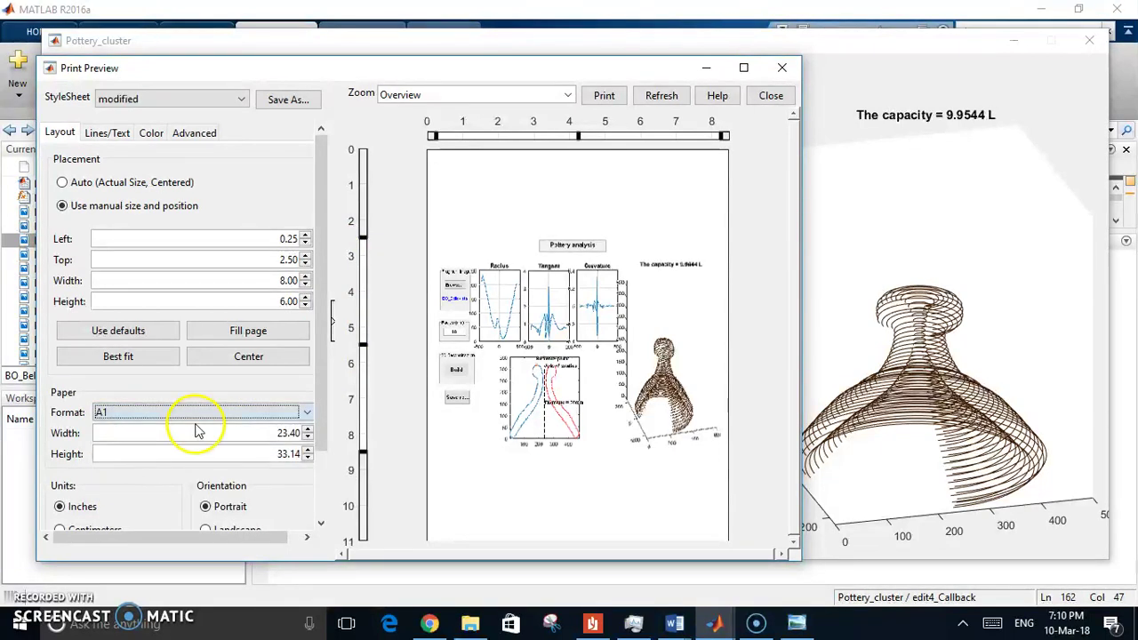
{"action": "left_click", "coordinate": [142, 358]}
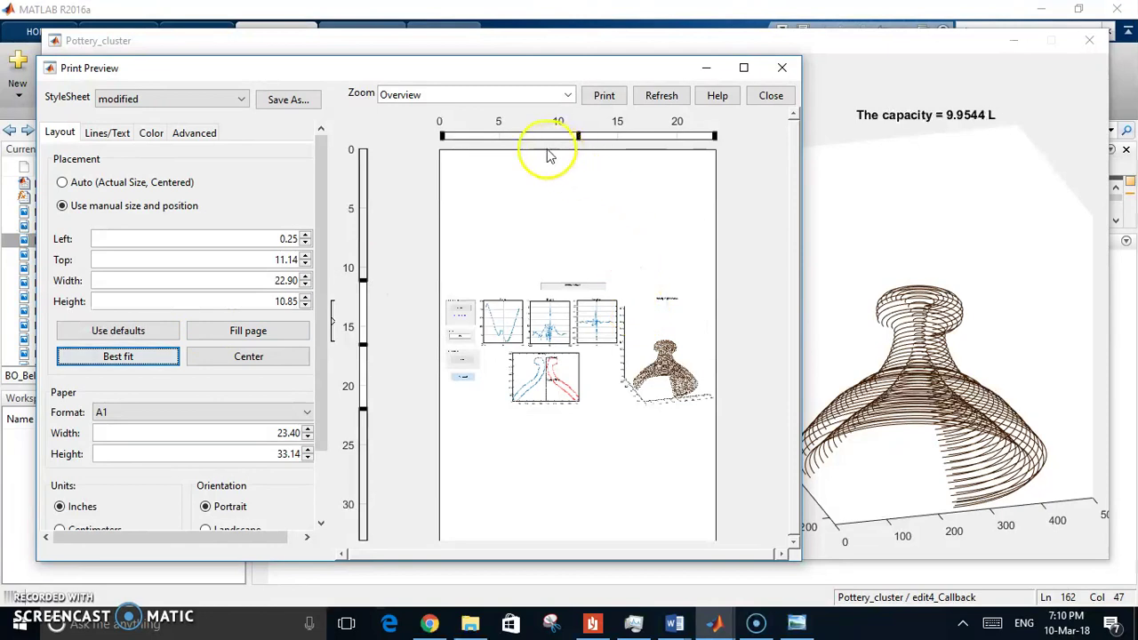
Print the page to Microsoft Print to PDF, saving it as test.
{"action": "left_click", "coordinate": [593, 96]}
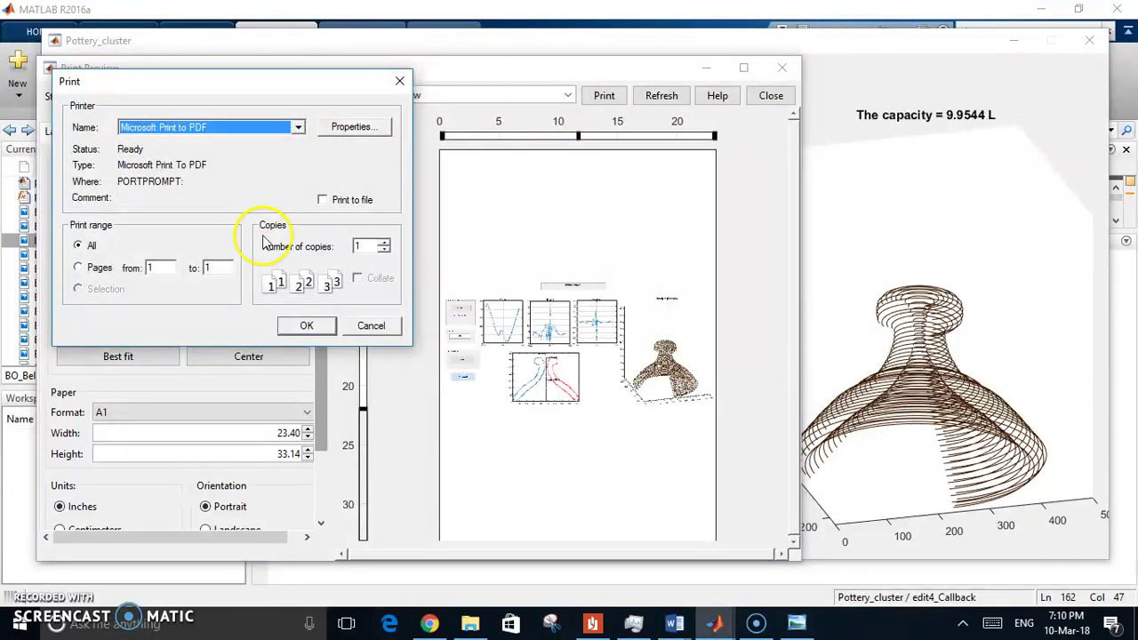
{"action": "left_click", "coordinate": [308, 326]}
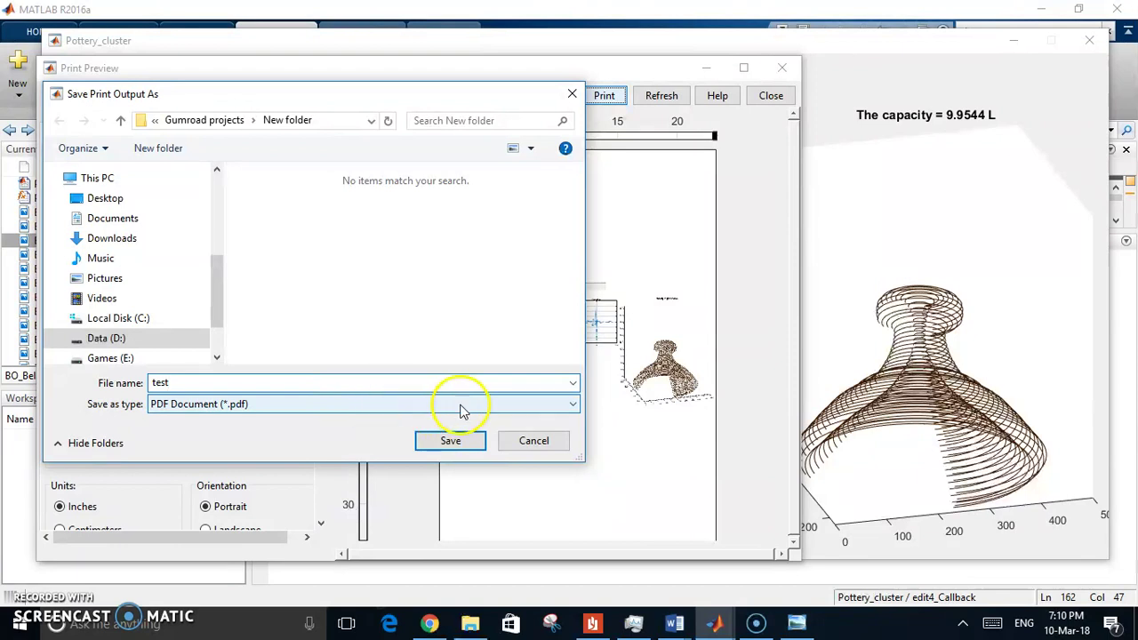
{"action": "type", "text": "test"}
{"action": "left_click", "coordinate": [450, 440]}
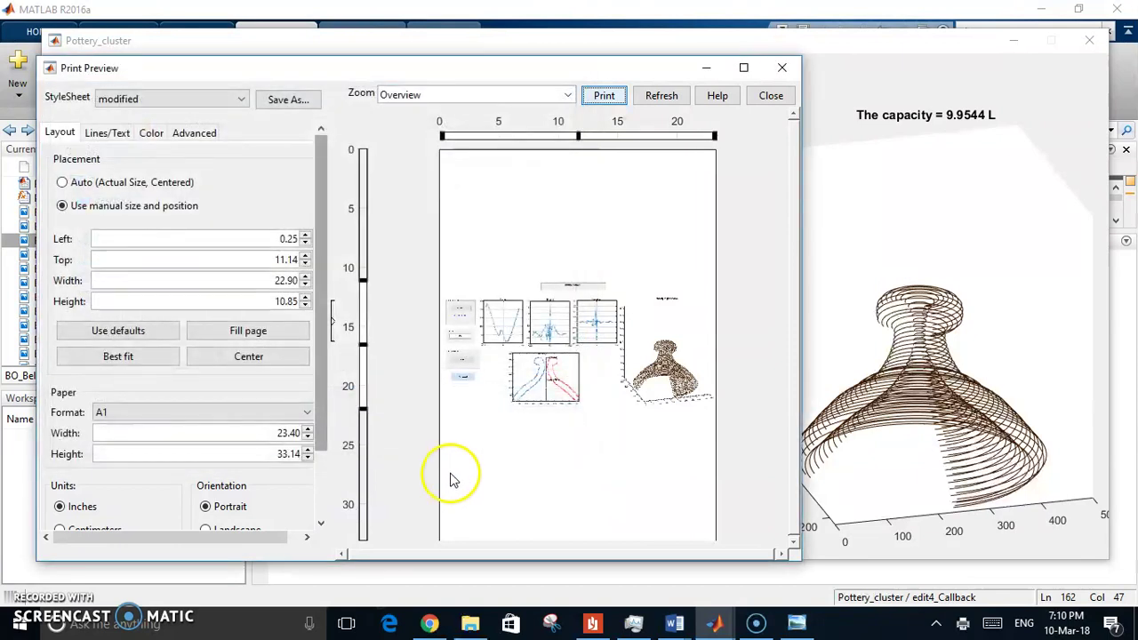
Close the print preview and find test.pdf among the fragment images in New folder.
{"action": "left_click", "coordinate": [787, 98]}
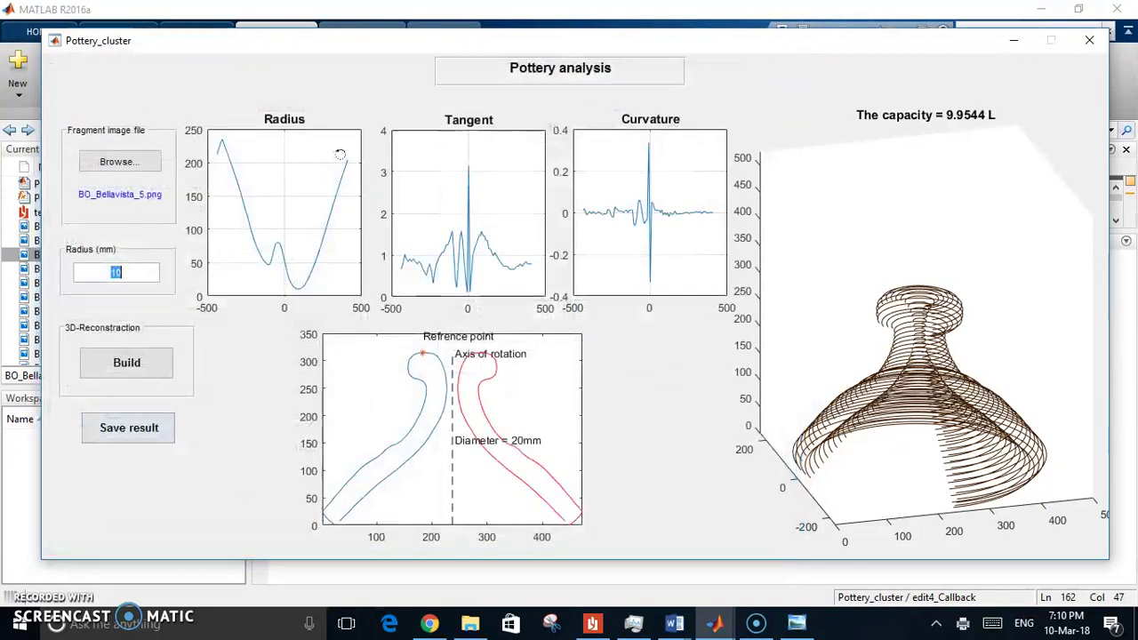
{"action": "left_click", "coordinate": [24, 218]}
{"action": "left_click", "coordinate": [472, 622]}
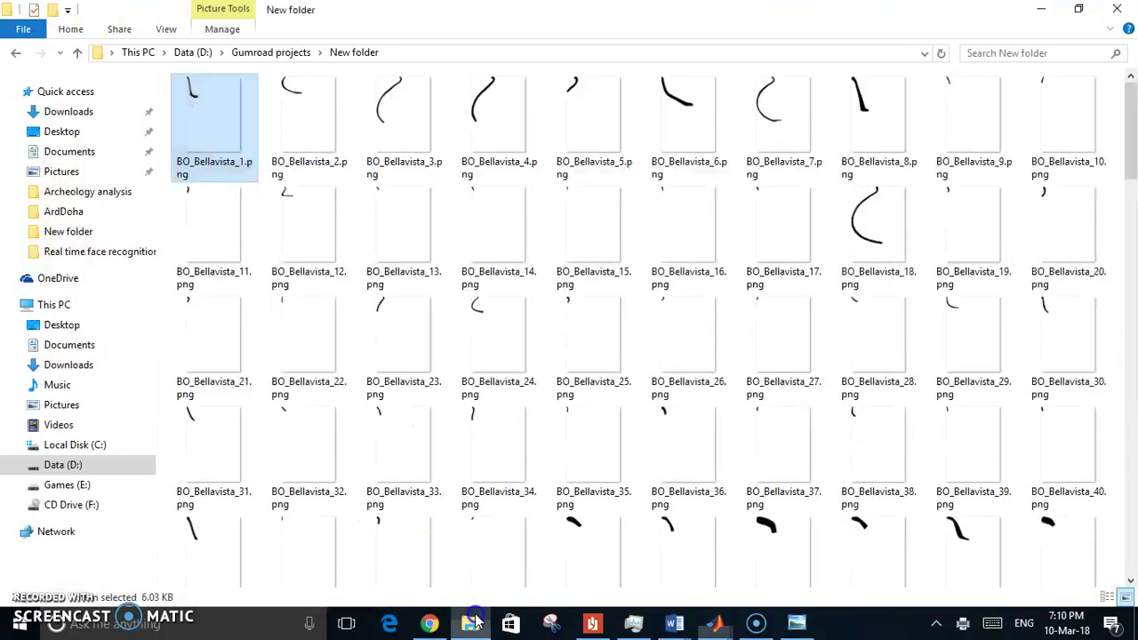
{"action": "left_click_drag", "start_coordinate": [1127, 170], "coordinate": [1132, 377]}
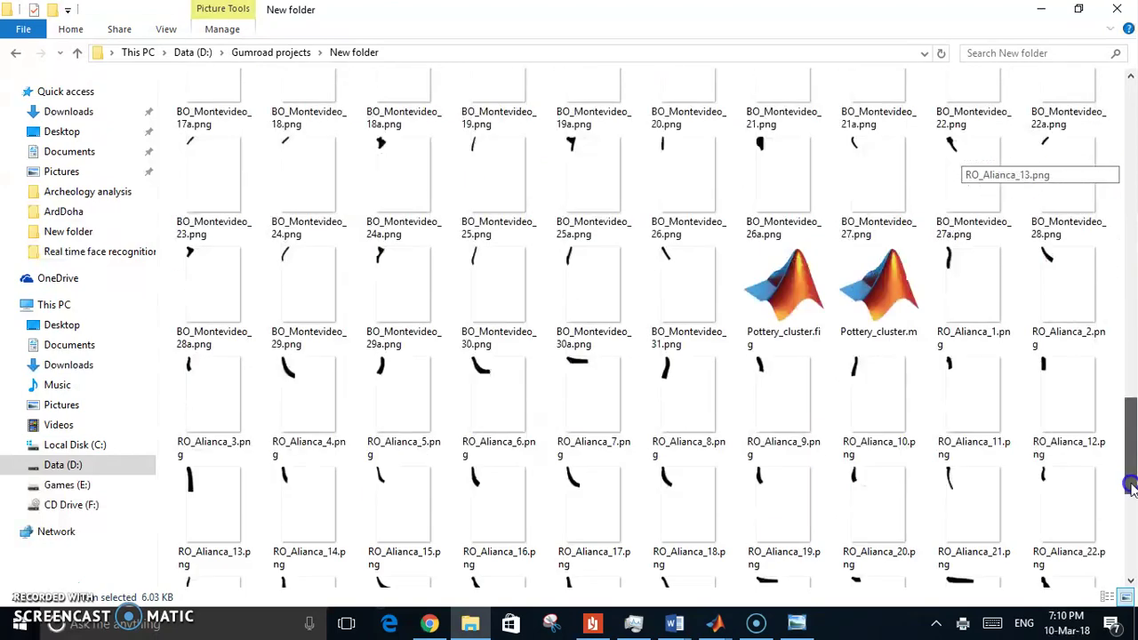
{"action": "left_click_drag", "start_coordinate": [1128, 406], "coordinate": [1129, 545]}
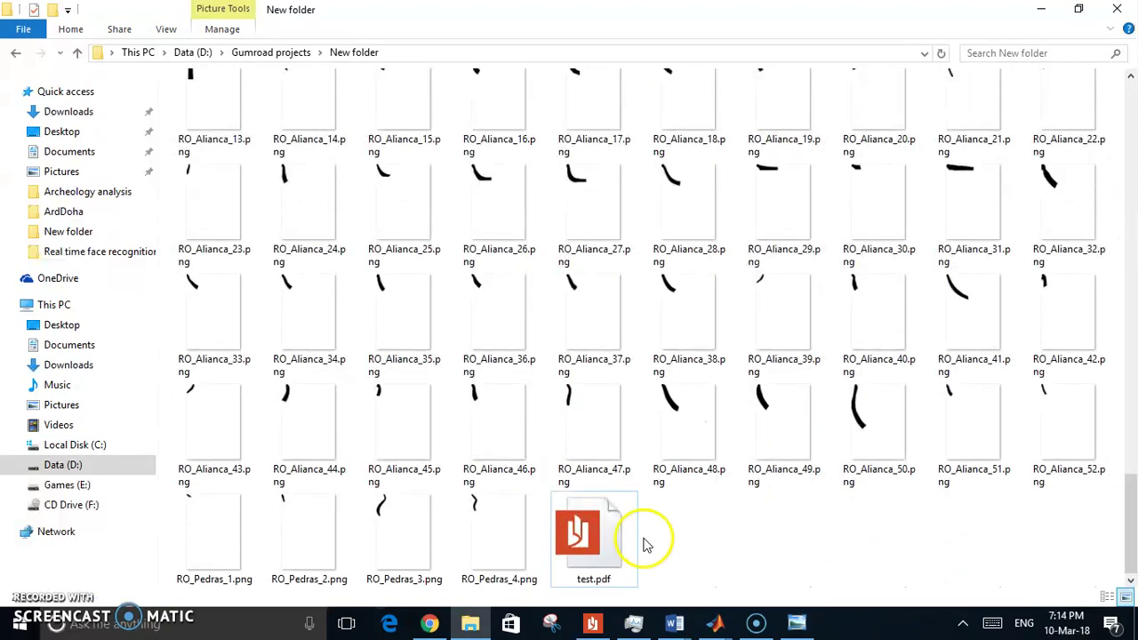
Open test.pdf in Reader, zoom into the exported figure, then return to MATLAB.
{"action": "double_click", "coordinate": [591, 534]}
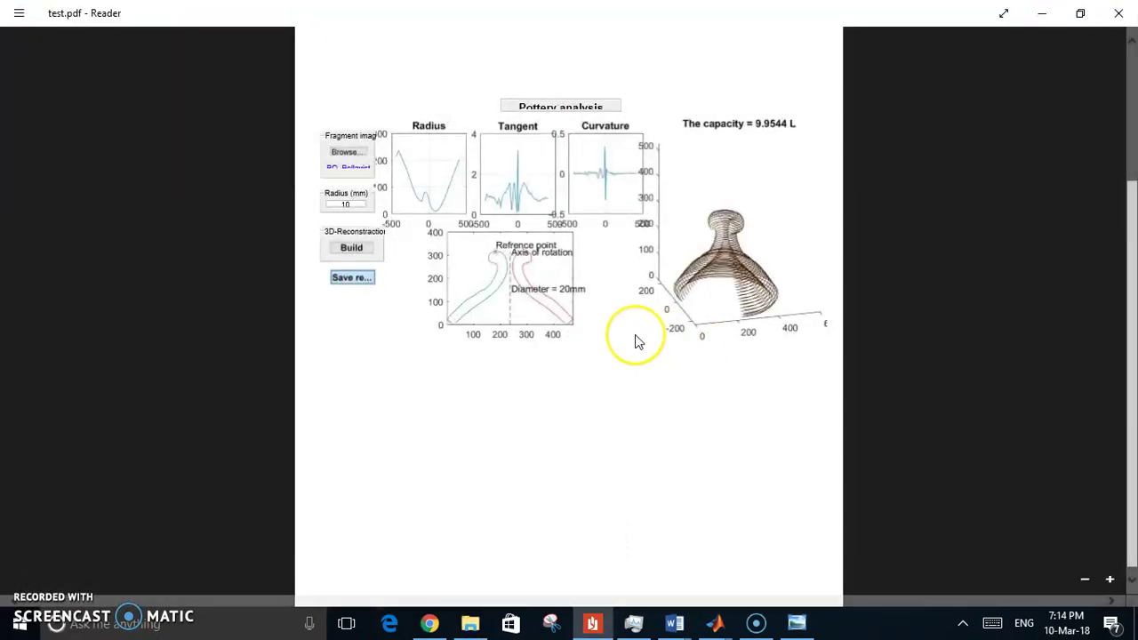
{"action": "scroll", "coordinate": [636, 342], "scroll_direction": "up", "scroll_amount": 4}
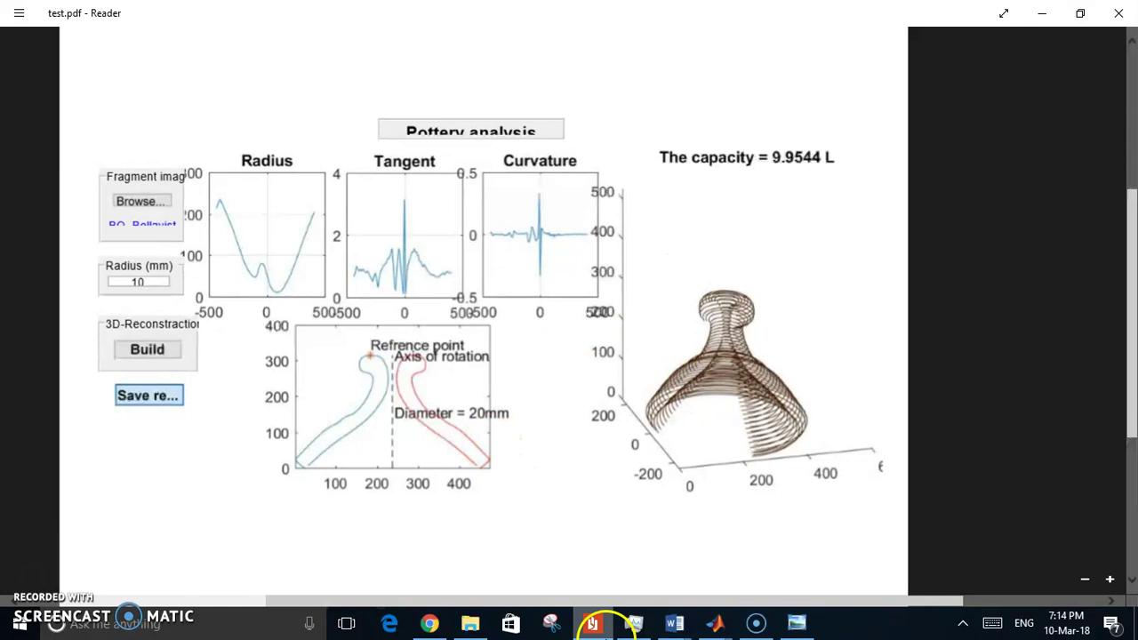
{"action": "mouse_move", "coordinate": [725, 629]}
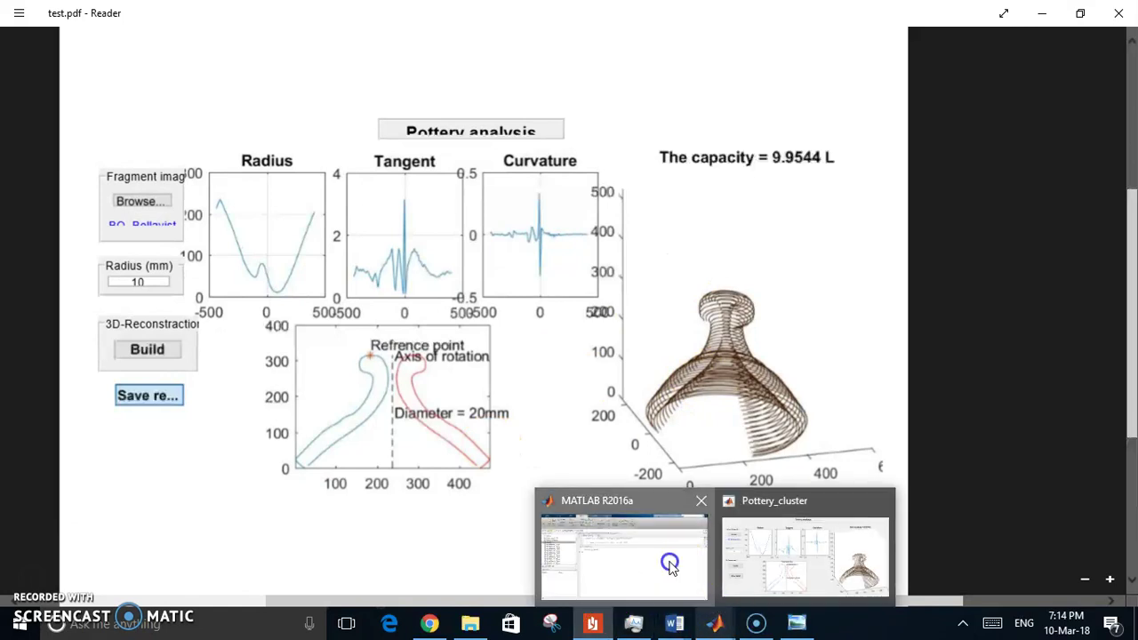
{"action": "left_click", "coordinate": [665, 556]}
Bring the Pottery_cluster figure forward and rotate the 9.9544 L reconstructed vase to another side.
{"action": "left_click", "coordinate": [770, 557]}
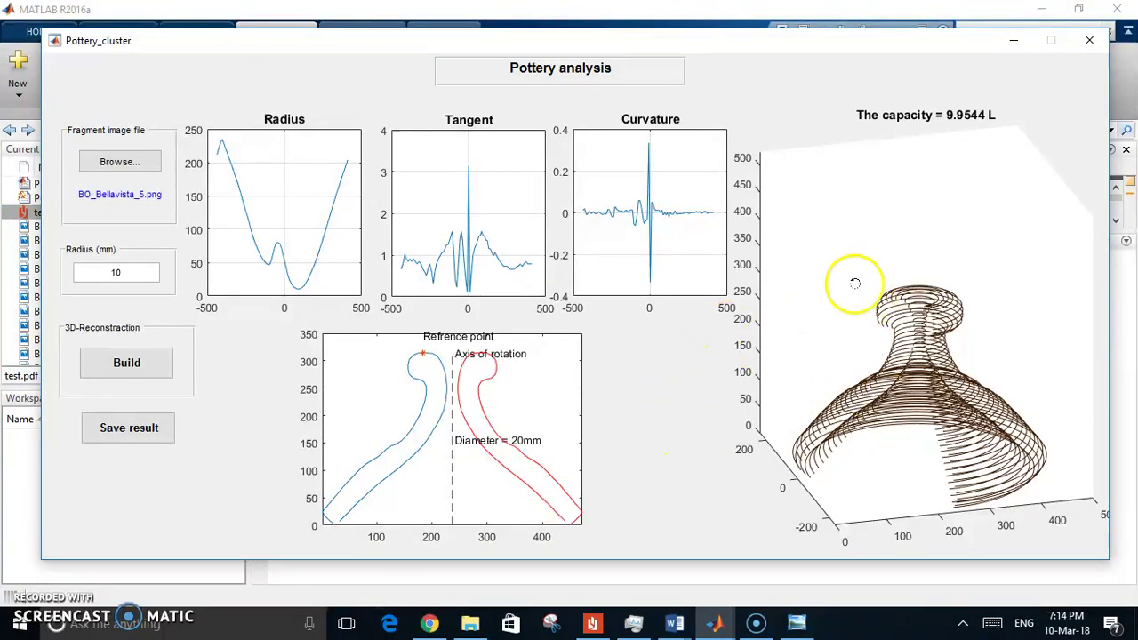
{"action": "left_click_drag", "start_coordinate": [897, 279], "coordinate": [978, 200]}
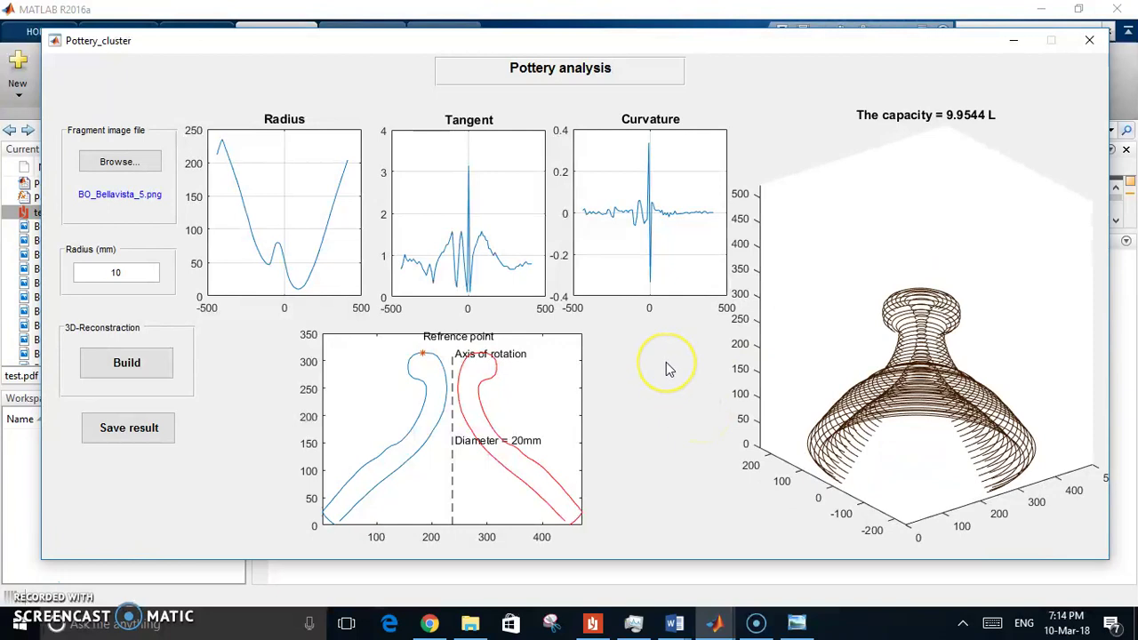